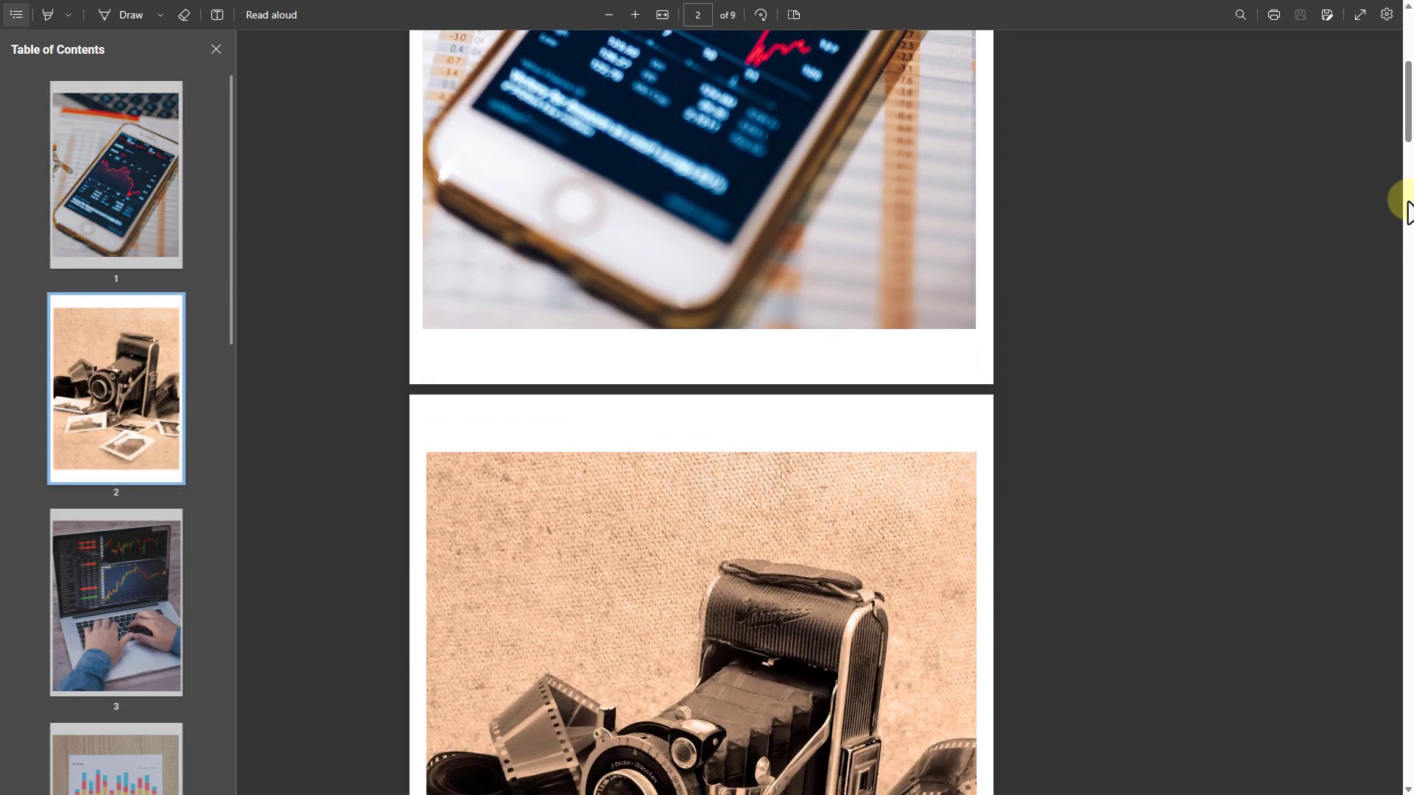
pyautogui.moveTo(1405, 105); pyautogui.dragTo(1404, 757)
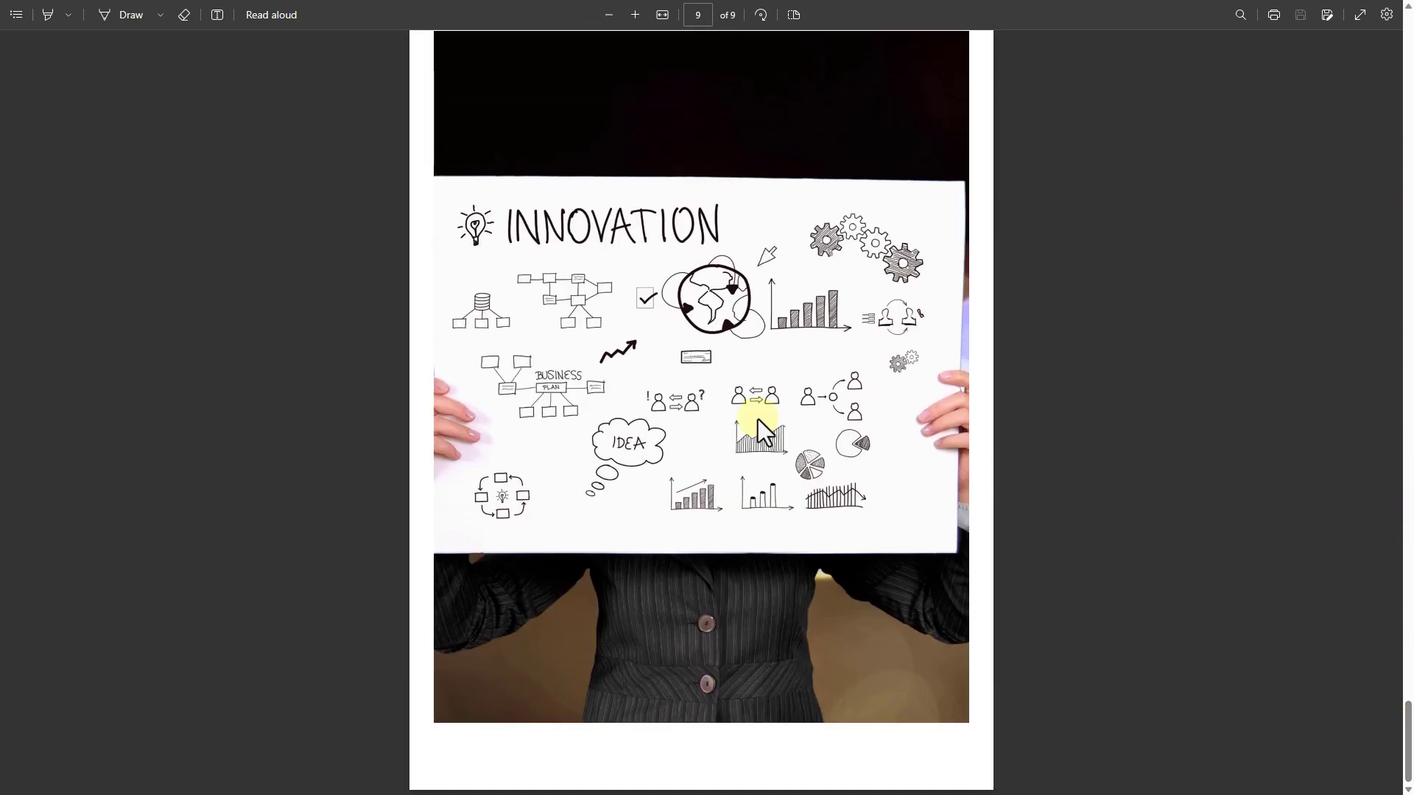
# Reopen the page thumbnails sidebar in Edge on the PDF's last page
pyautogui.click(19, 17)
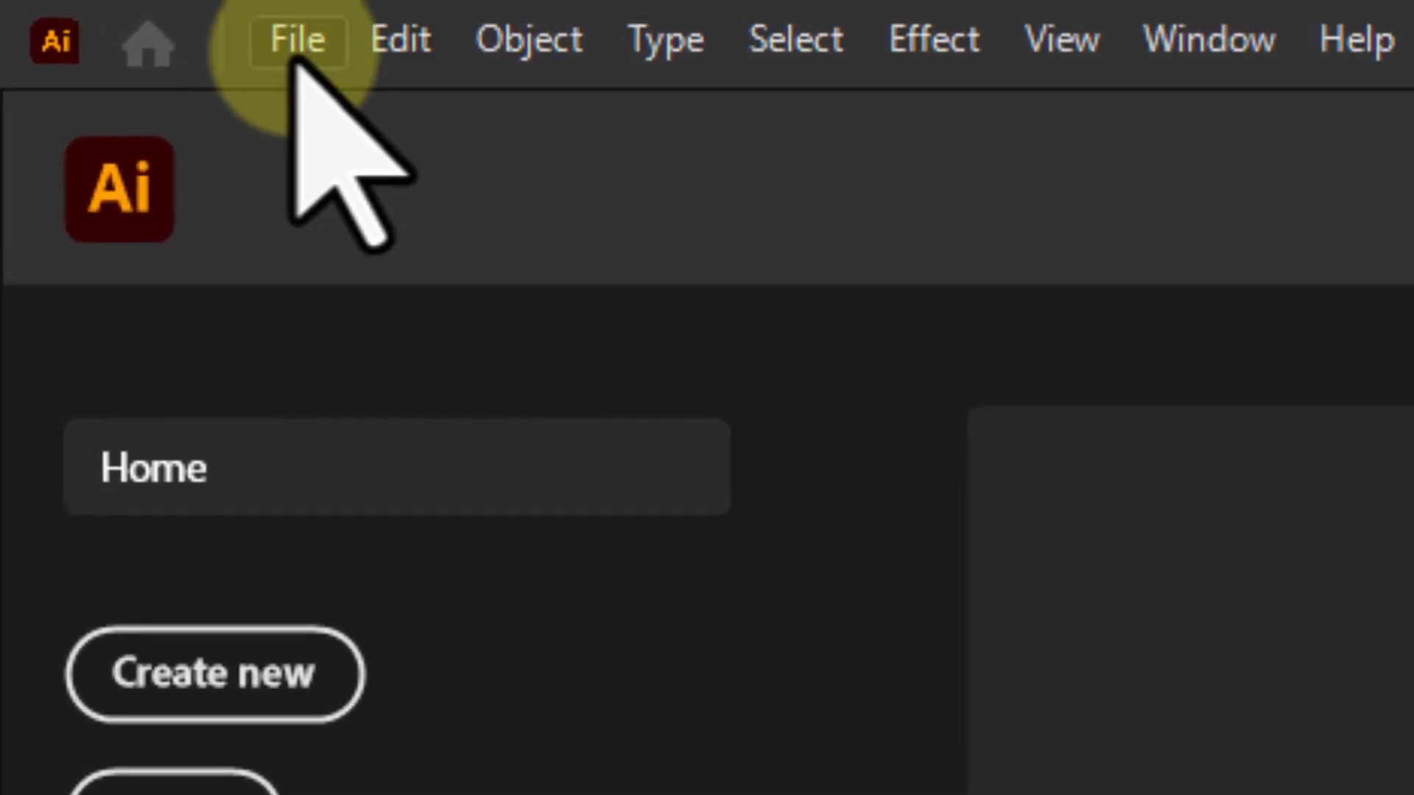
# Start a new A4 portrait document named 'Create Multipage PDF' with 9 artboards
pyautogui.click(296, 50)
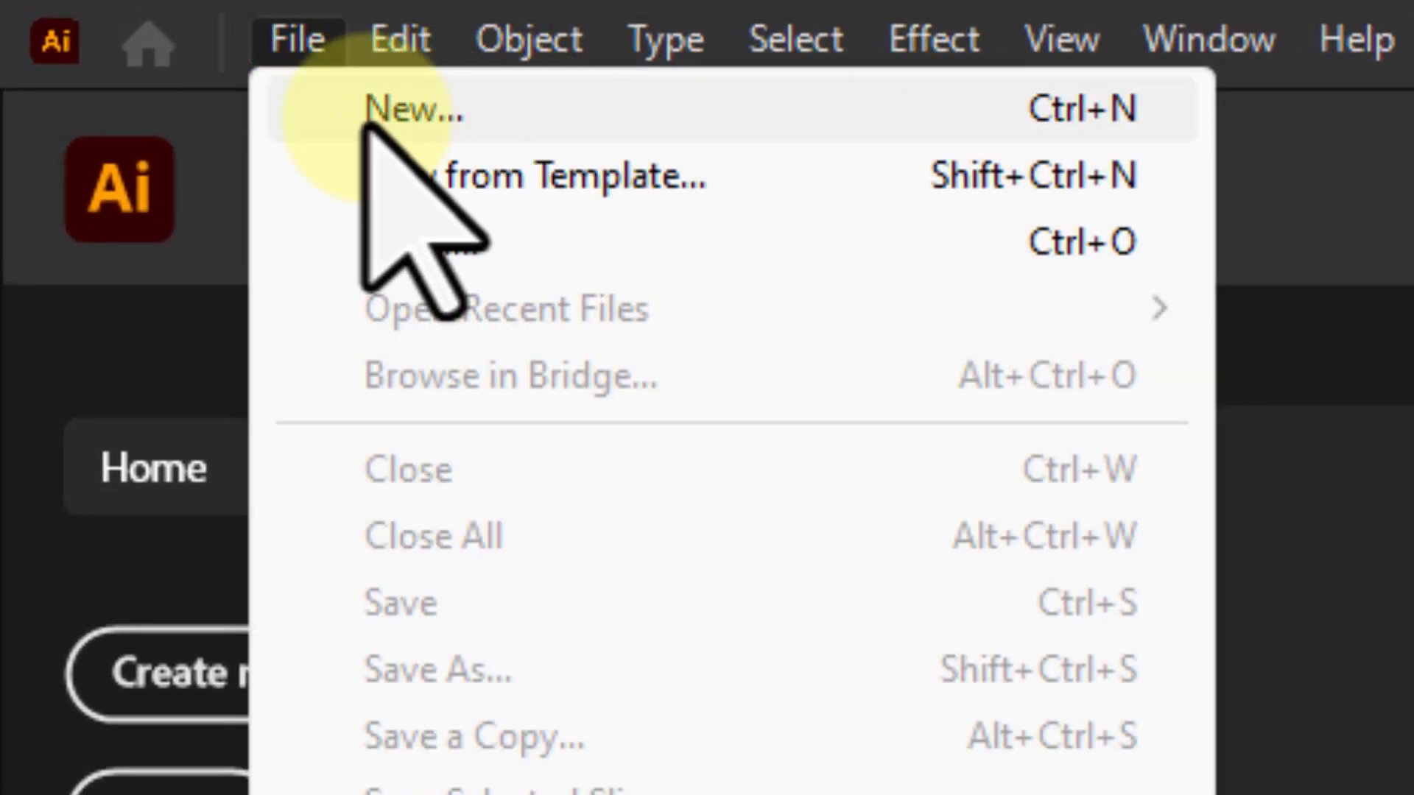
pyautogui.click(429, 113)
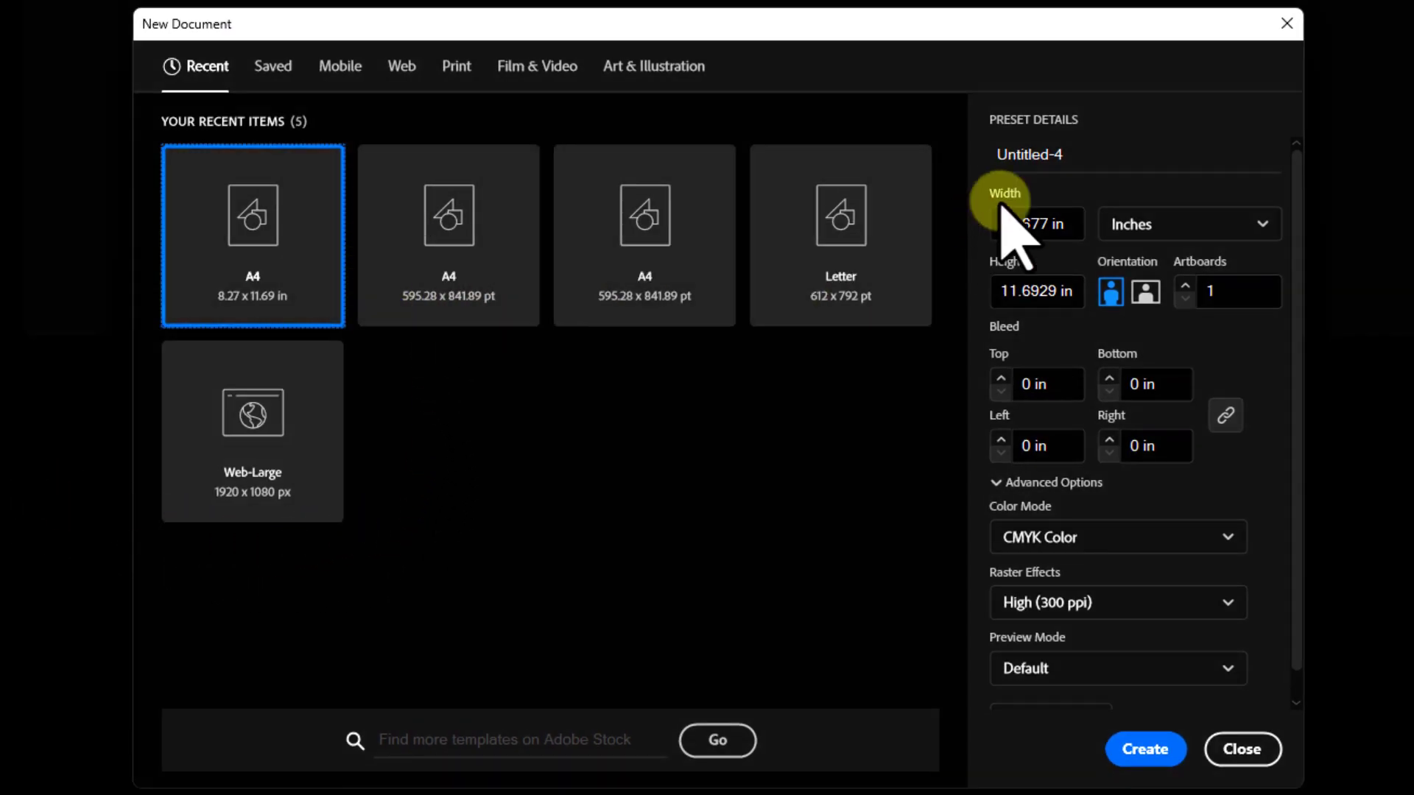
pyautogui.click(1091, 154)
pyautogui.write('Create Multipage PDF')
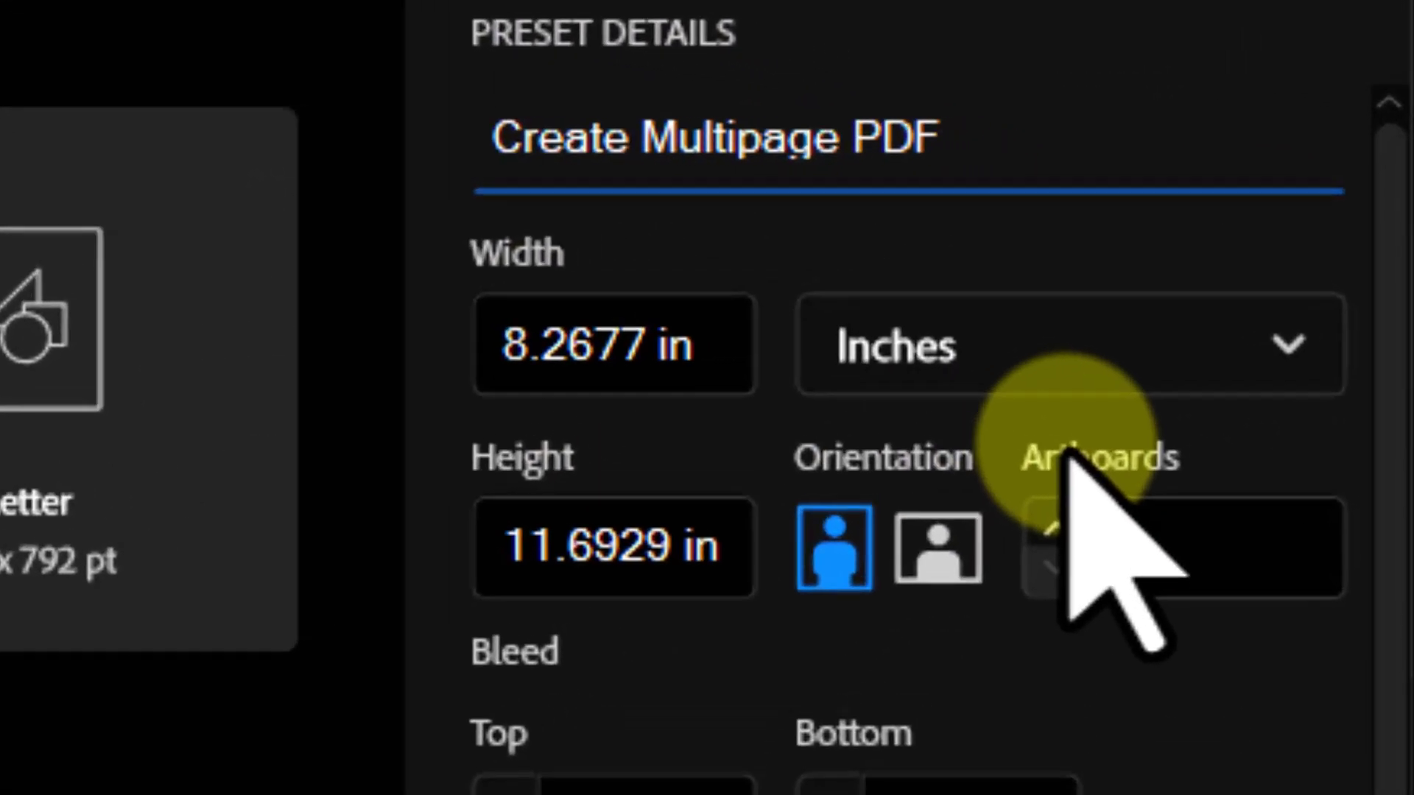
pyautogui.click(1171, 268)
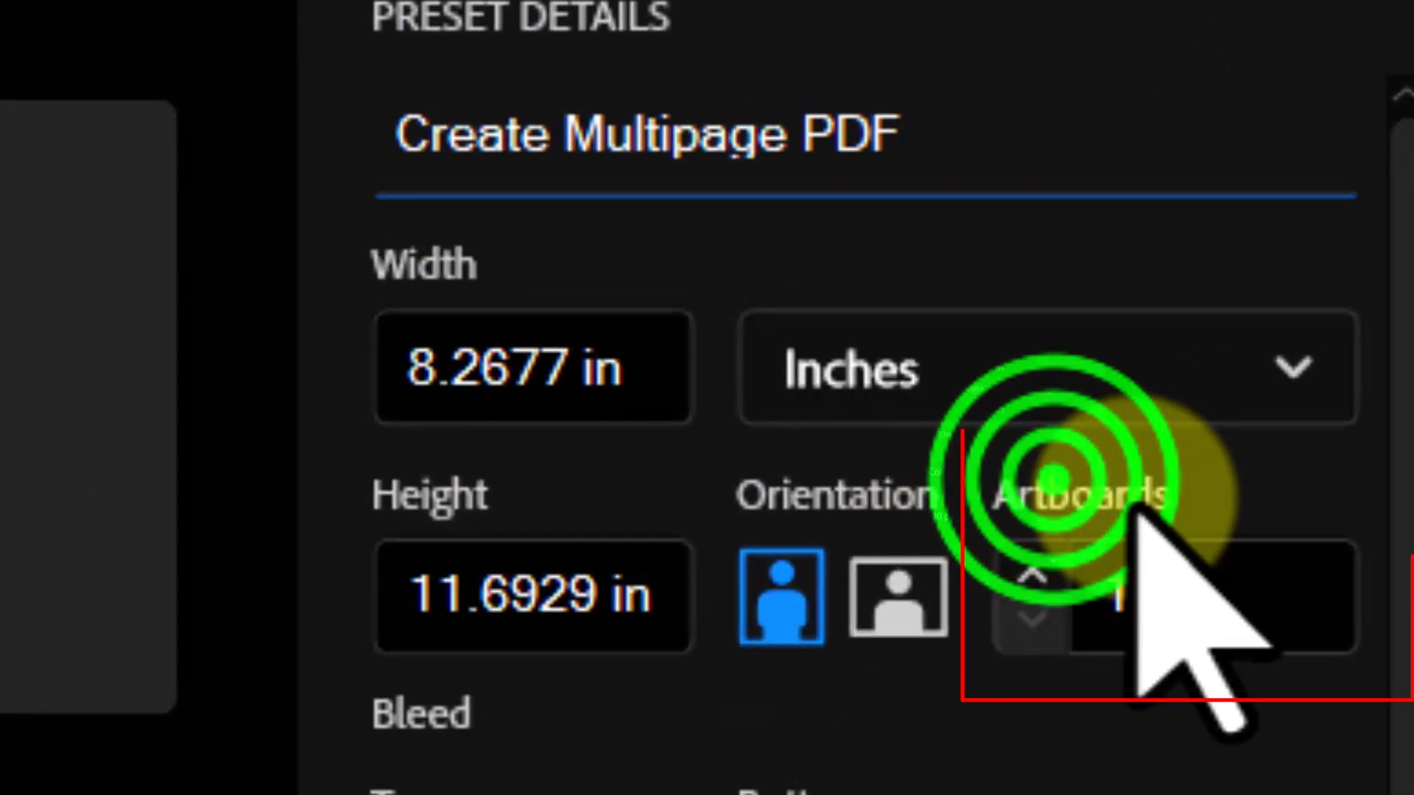
pyautogui.press('BackSpace')
pyautogui.write('1')
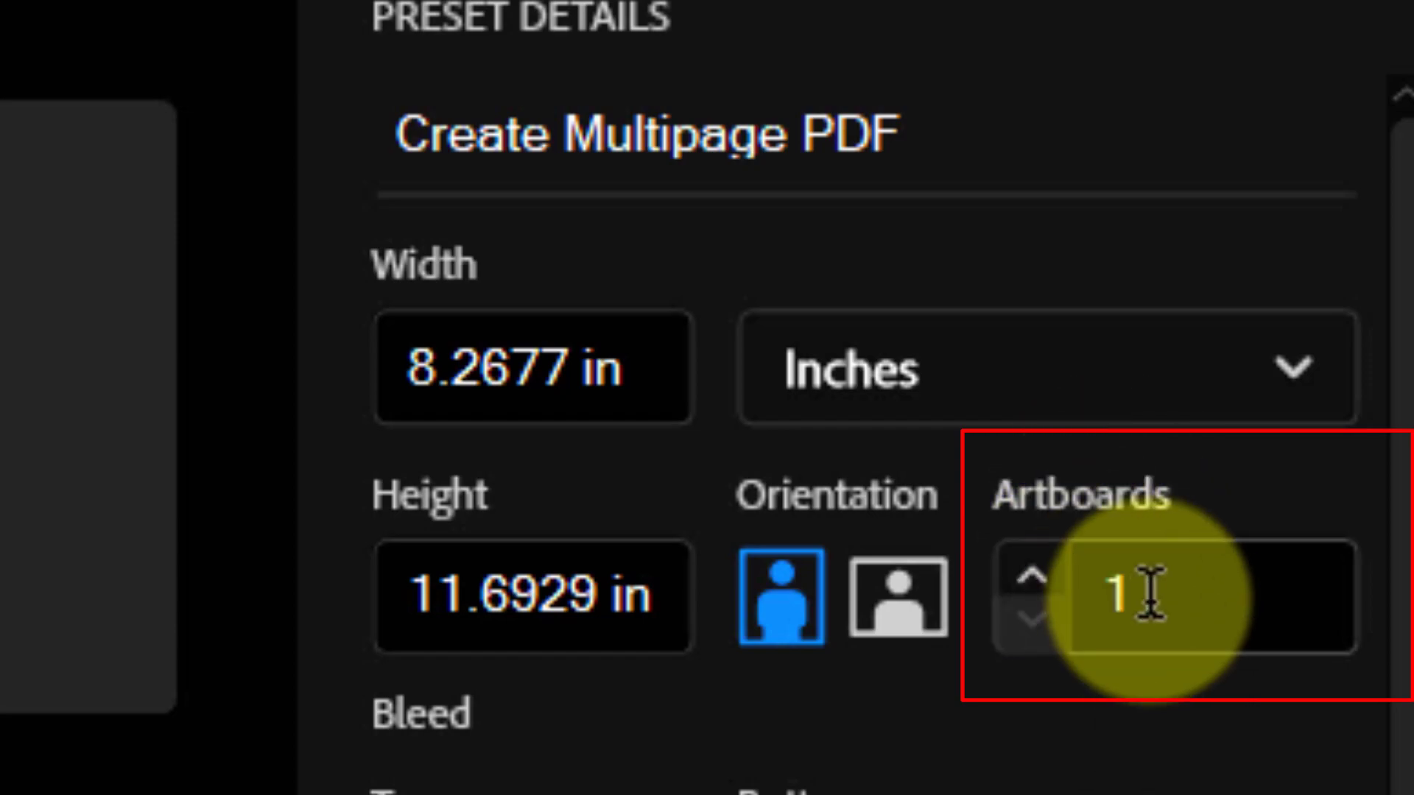
pyautogui.click(1238, 597)
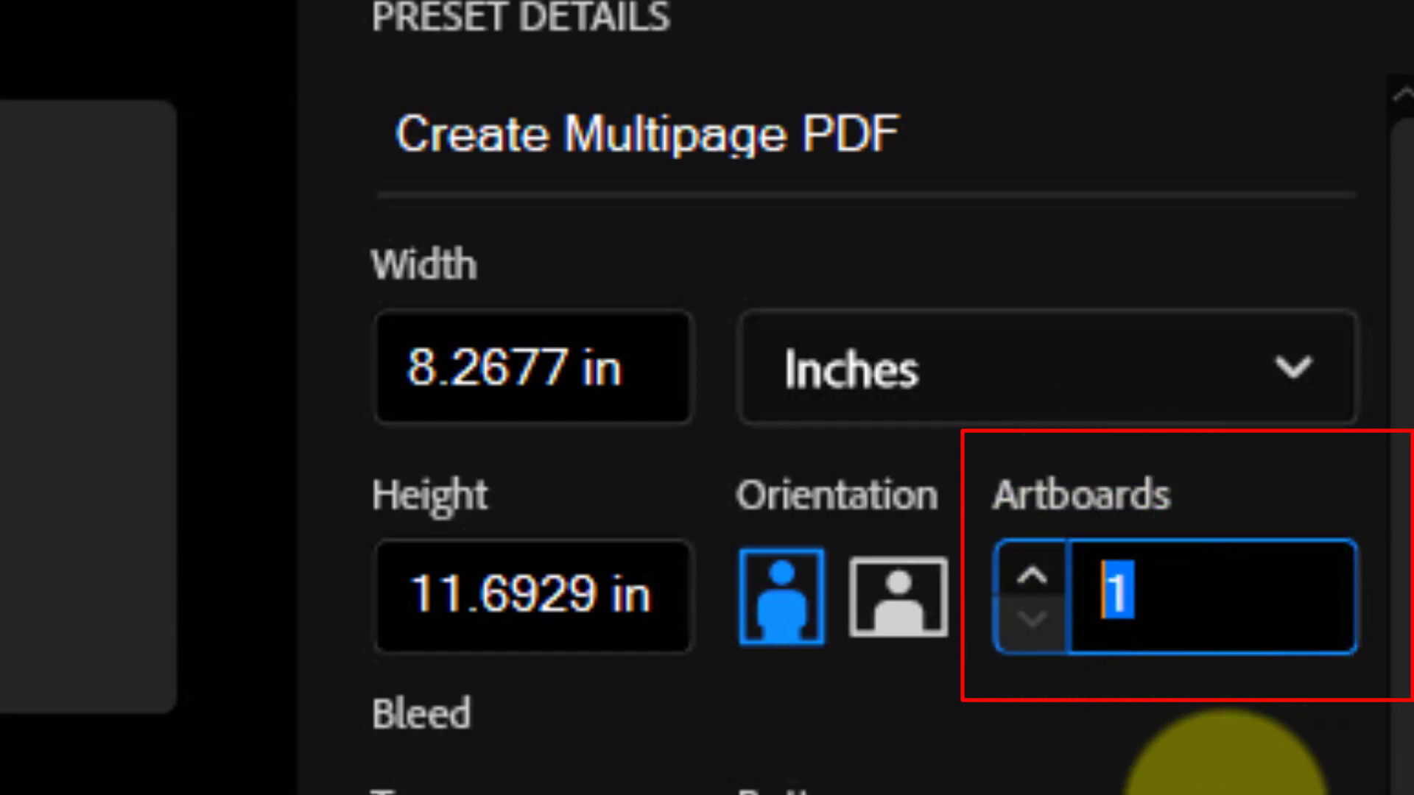
pyautogui.write('9')
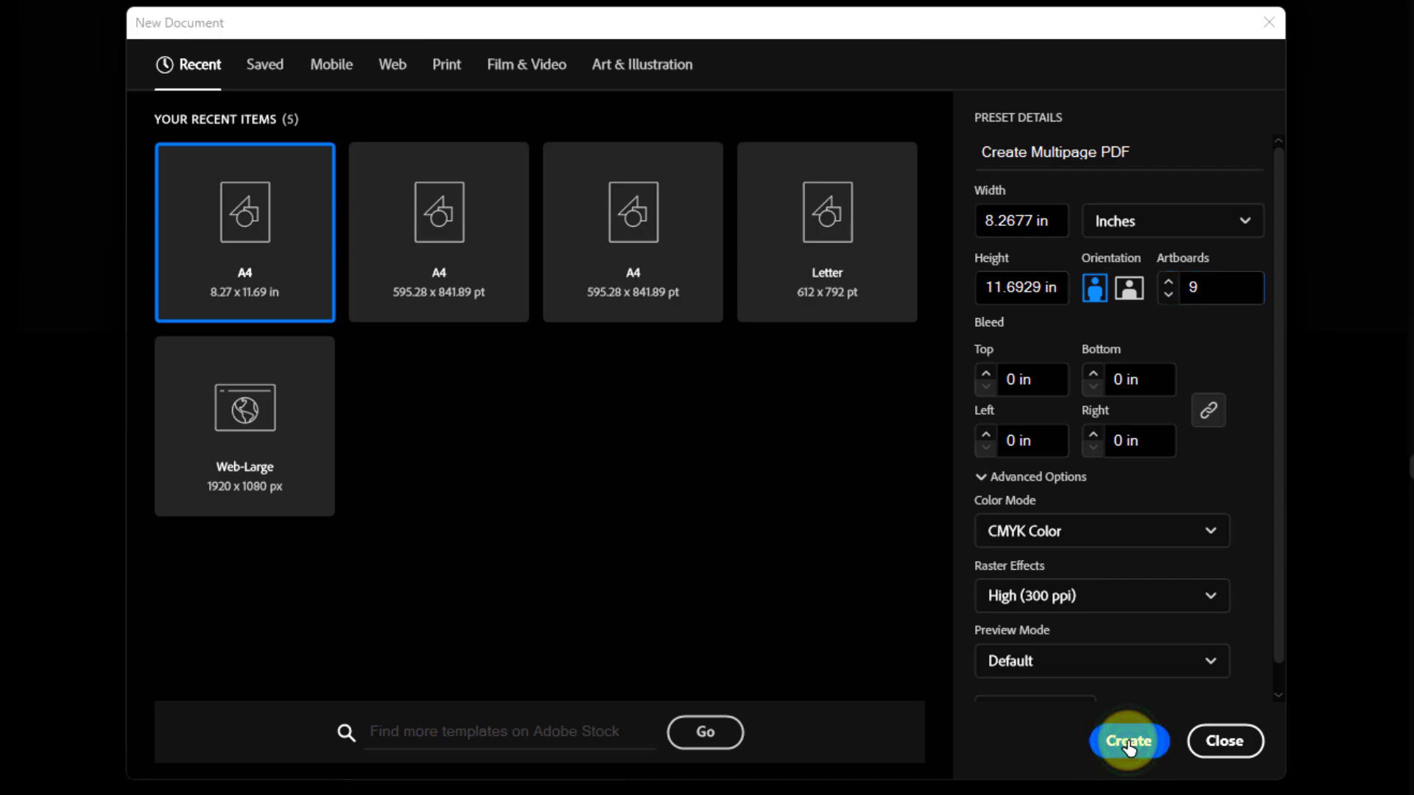
# Create the nine-artboard document and load image 1, the phone photo, for placing
pyautogui.click(1127, 748)
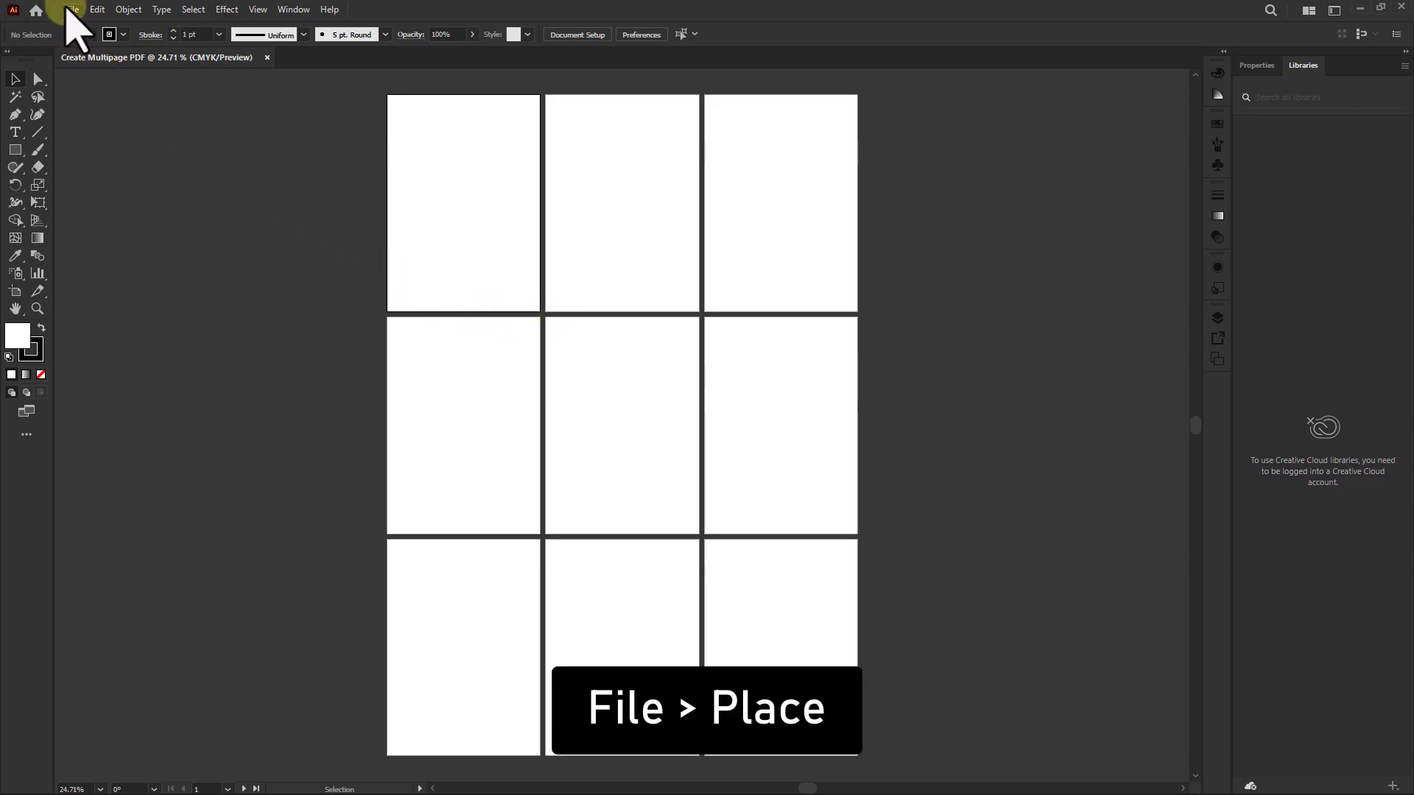
pyautogui.click(72, 9)
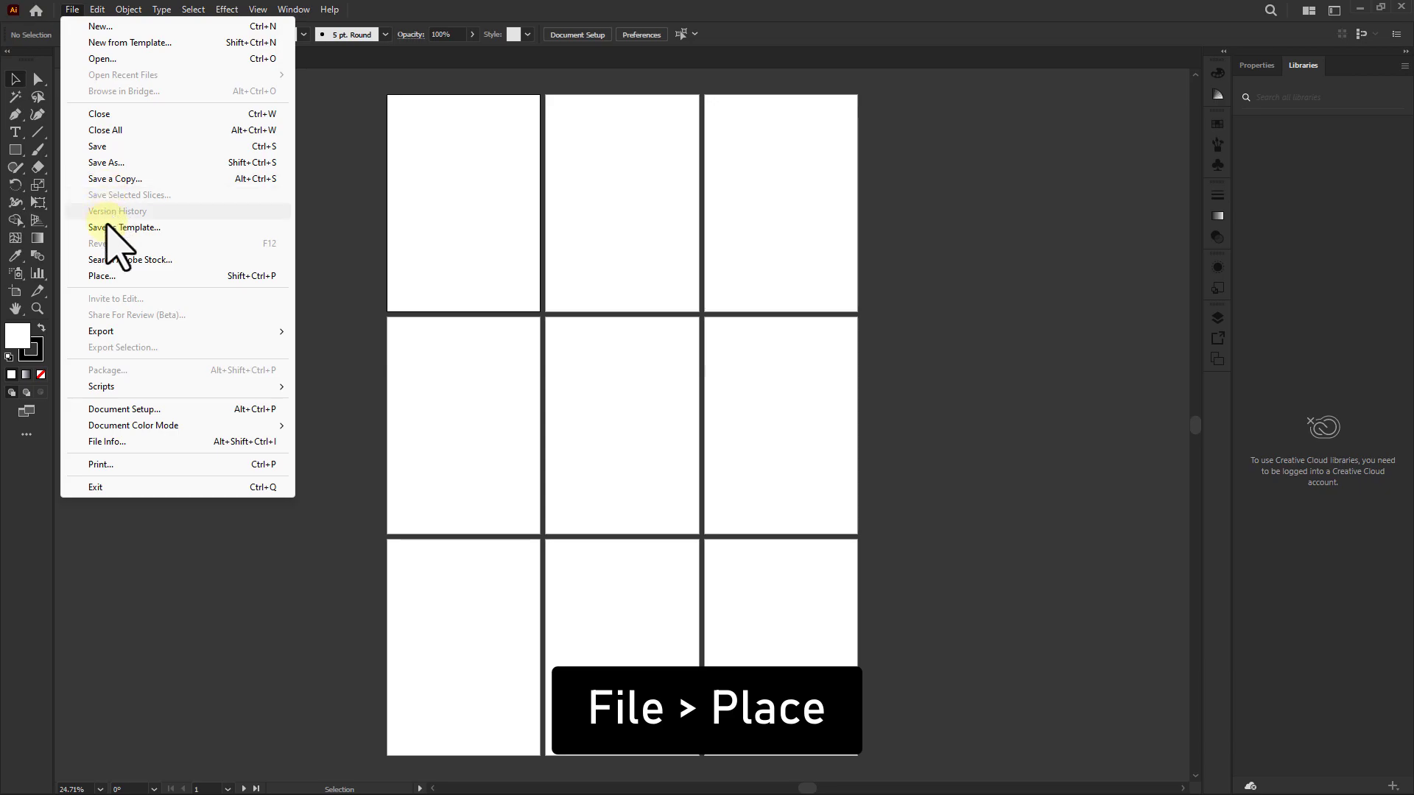
pyautogui.click(99, 276)
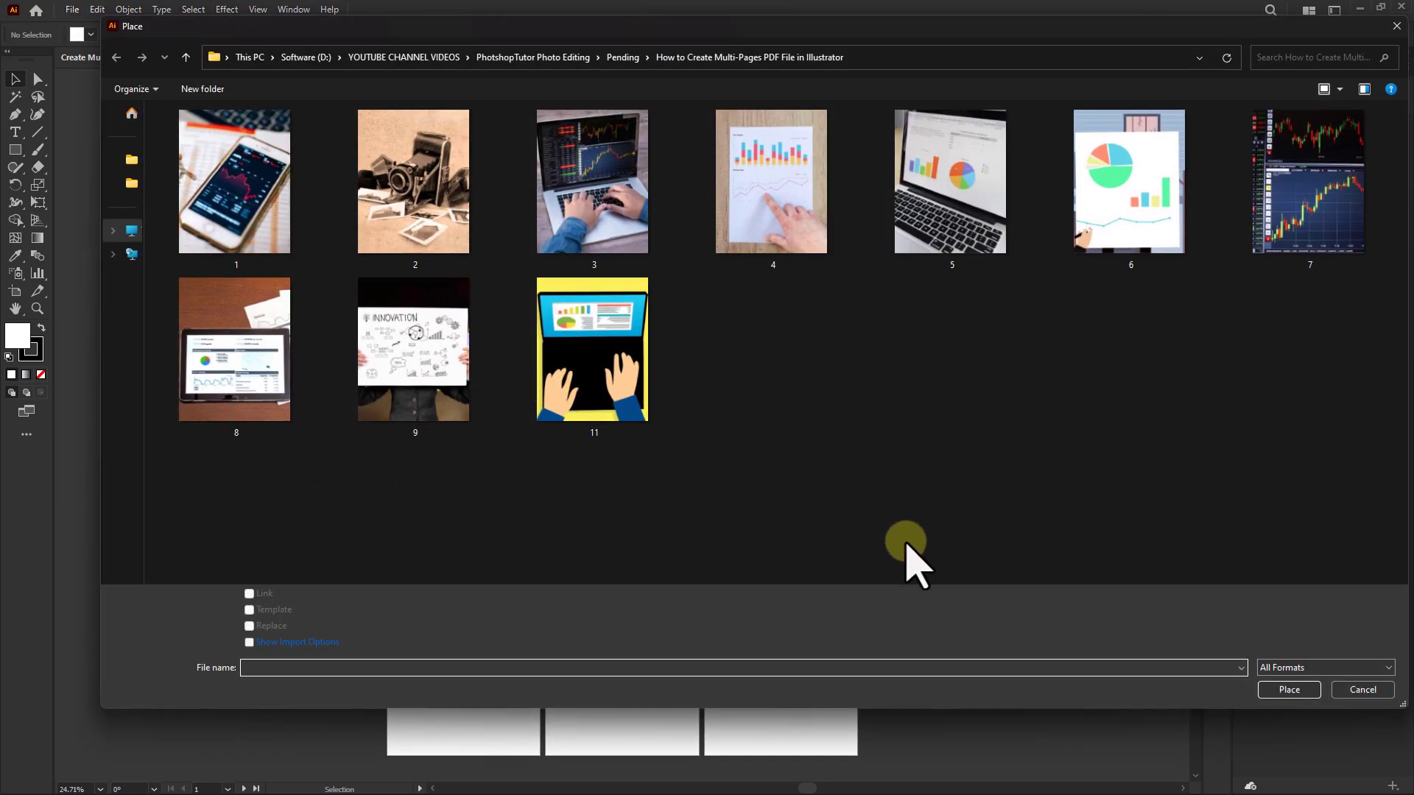
pyautogui.click(215, 199)
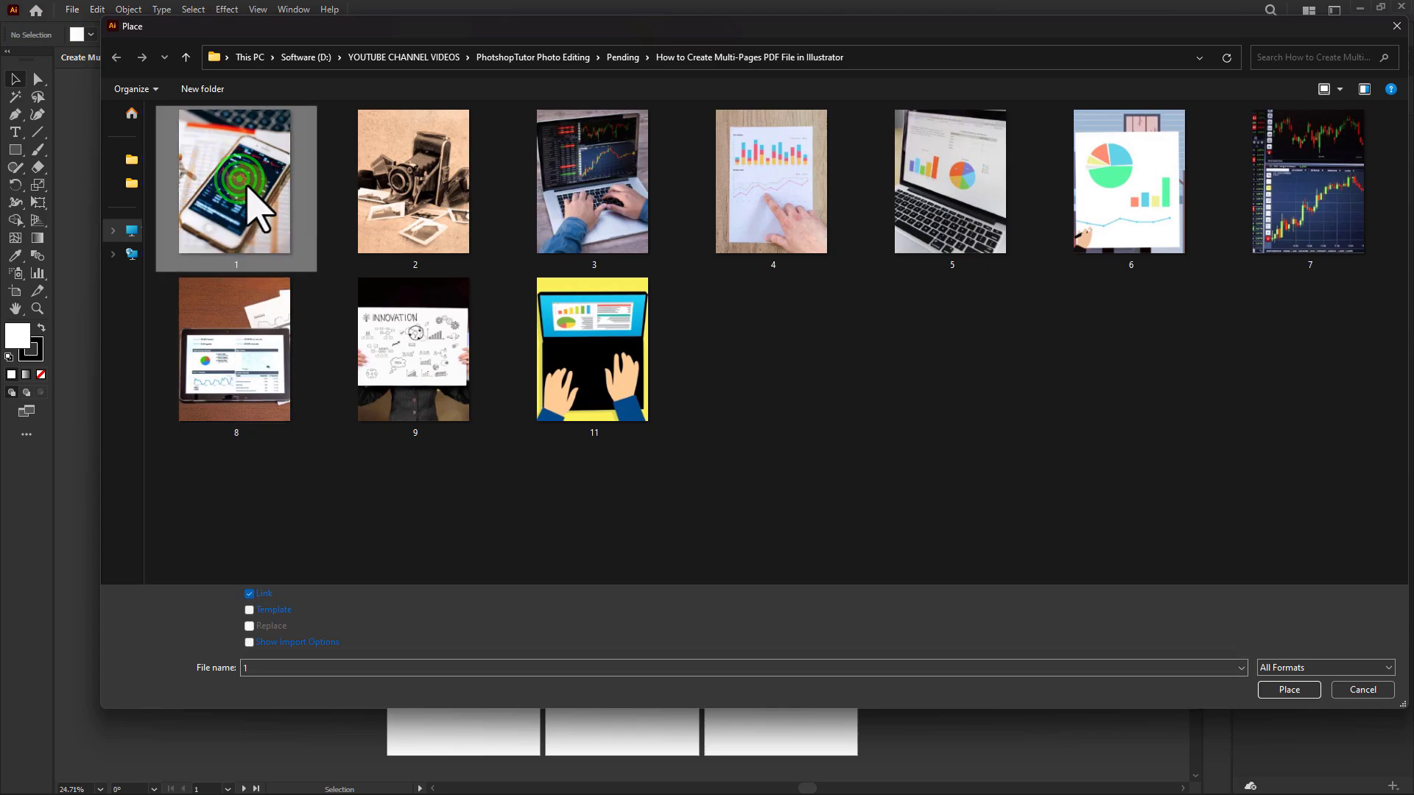
pyautogui.click(1286, 690)
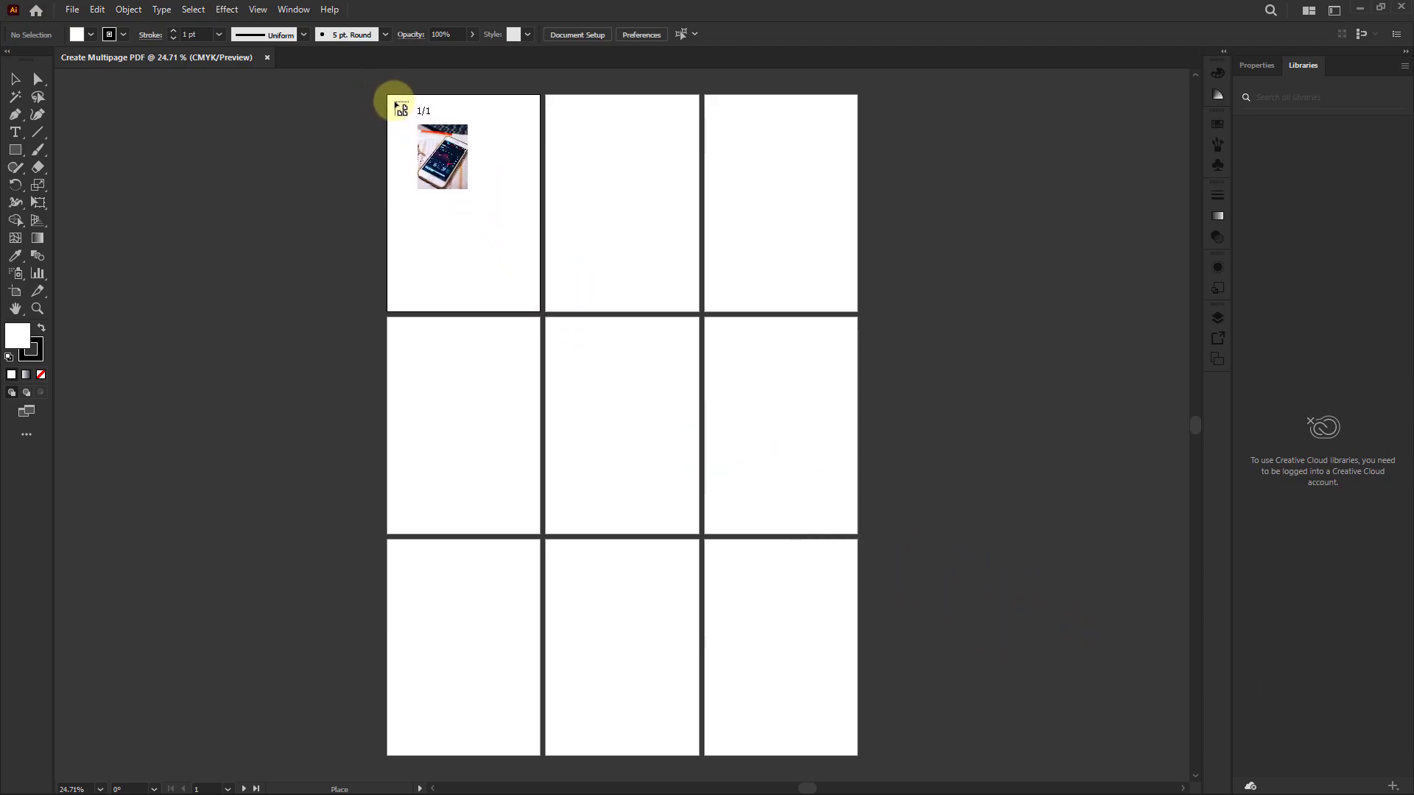
# Fit the phone photo to artboard 1 and place the camera photo on artboard 2
pyautogui.moveTo(392, 104); pyautogui.dragTo(537, 321)
pyautogui.moveTo(469, 204); pyautogui.dragTo(468, 211)
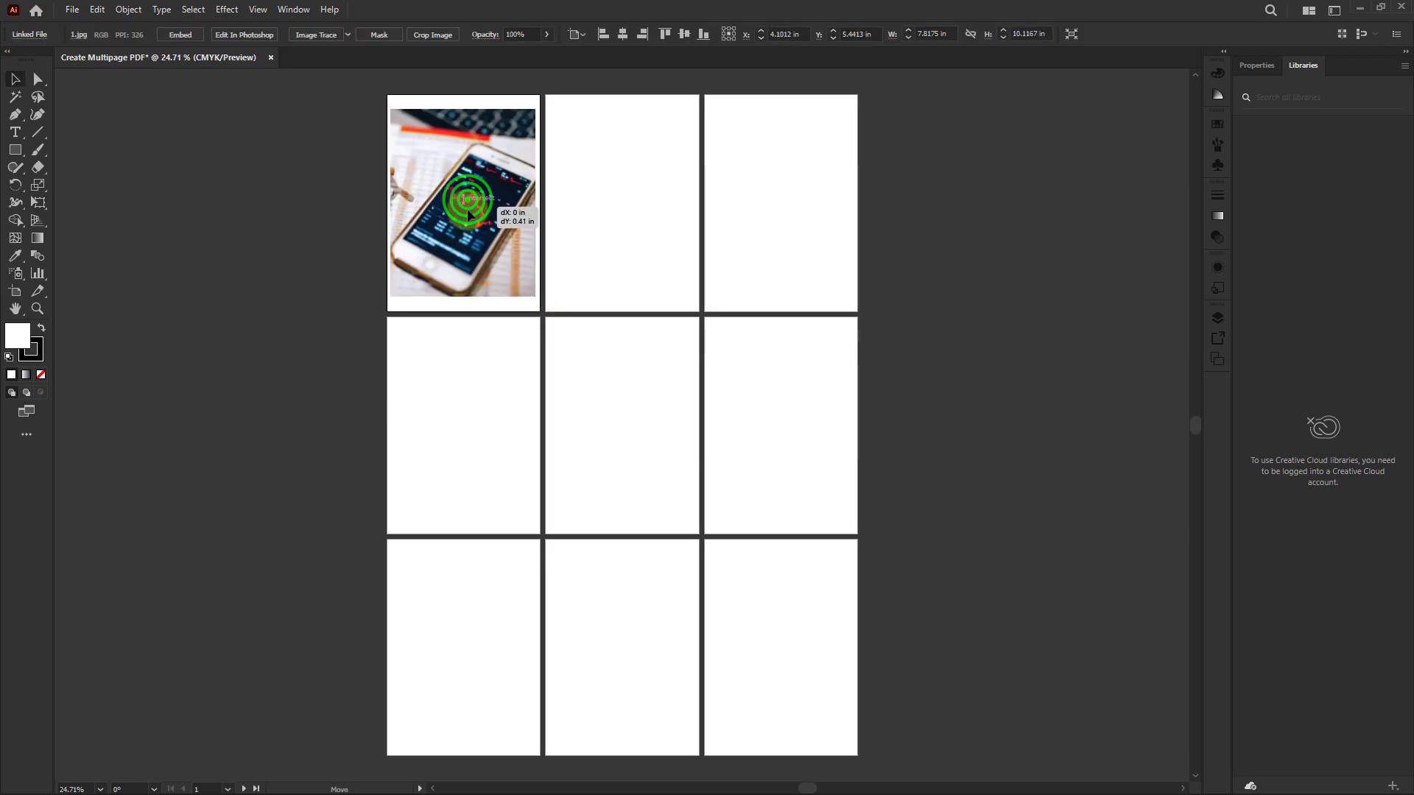
pyautogui.click(71, 9)
pyautogui.click(111, 276)
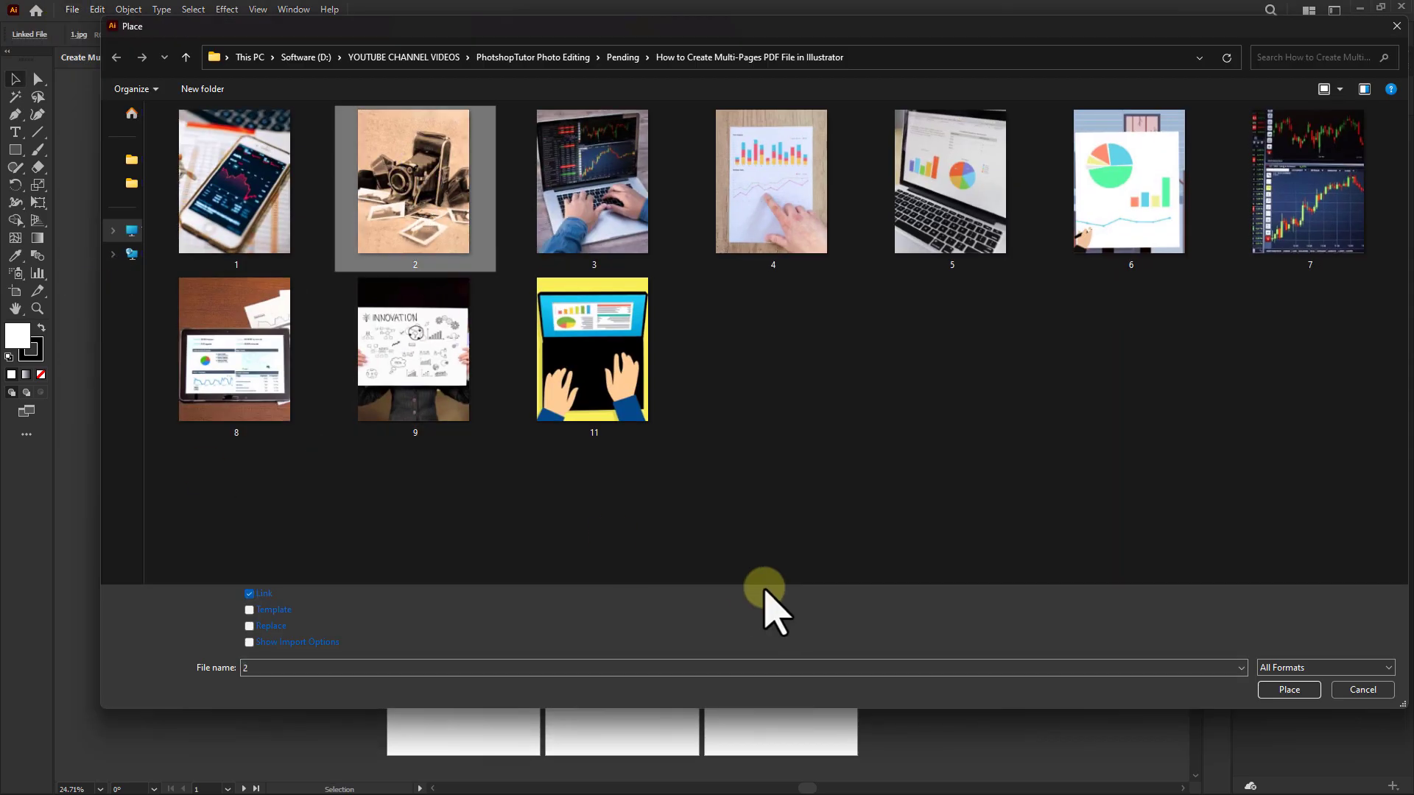
pyautogui.press('Return')
pyautogui.moveTo(549, 107); pyautogui.dragTo(695, 297)
# Place the laptop photo on artboard 3 and the fourth photo on artboard 4
pyautogui.click(71, 9)
pyautogui.click(111, 275)
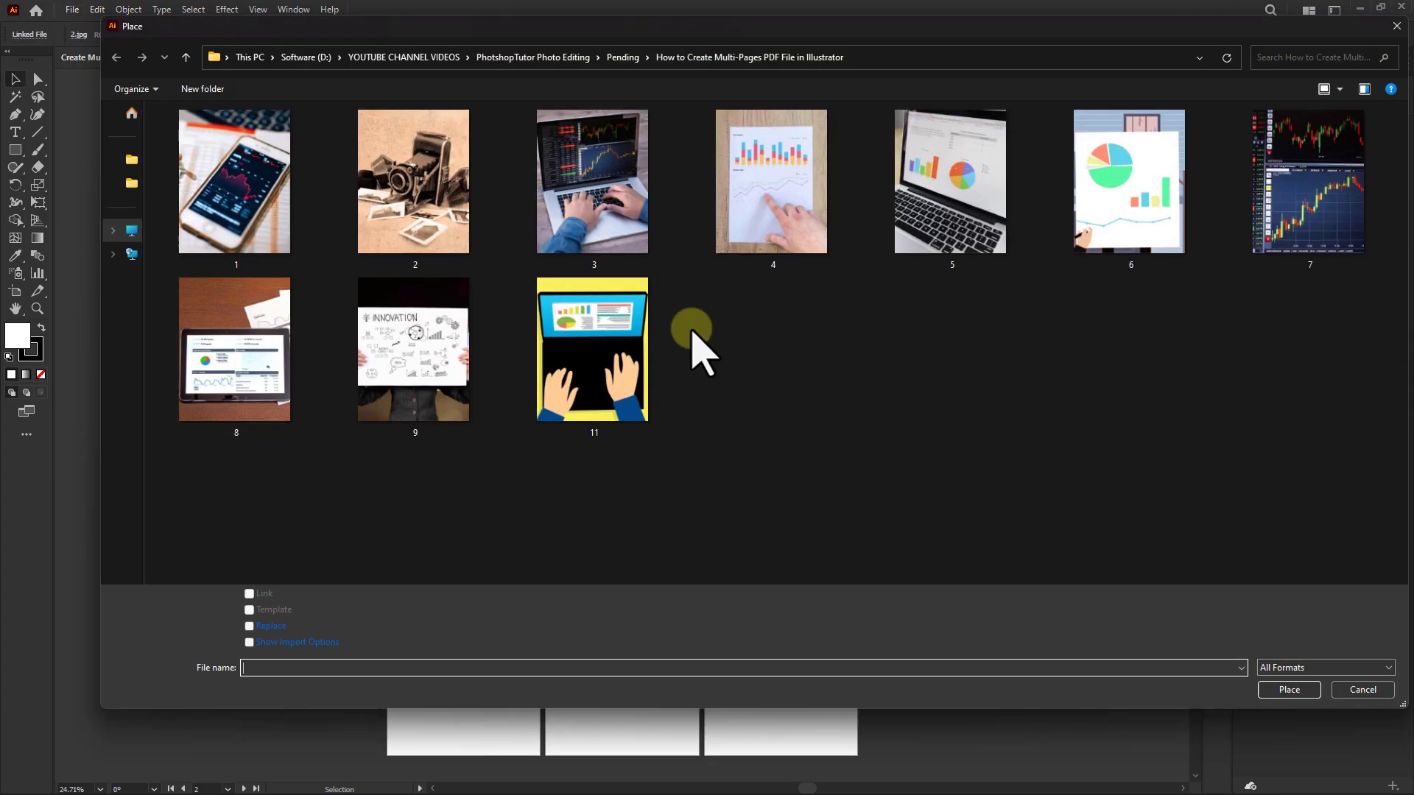
pyautogui.press('Return')
pyautogui.moveTo(707, 108); pyautogui.dragTo(854, 298)
pyautogui.click(72, 9)
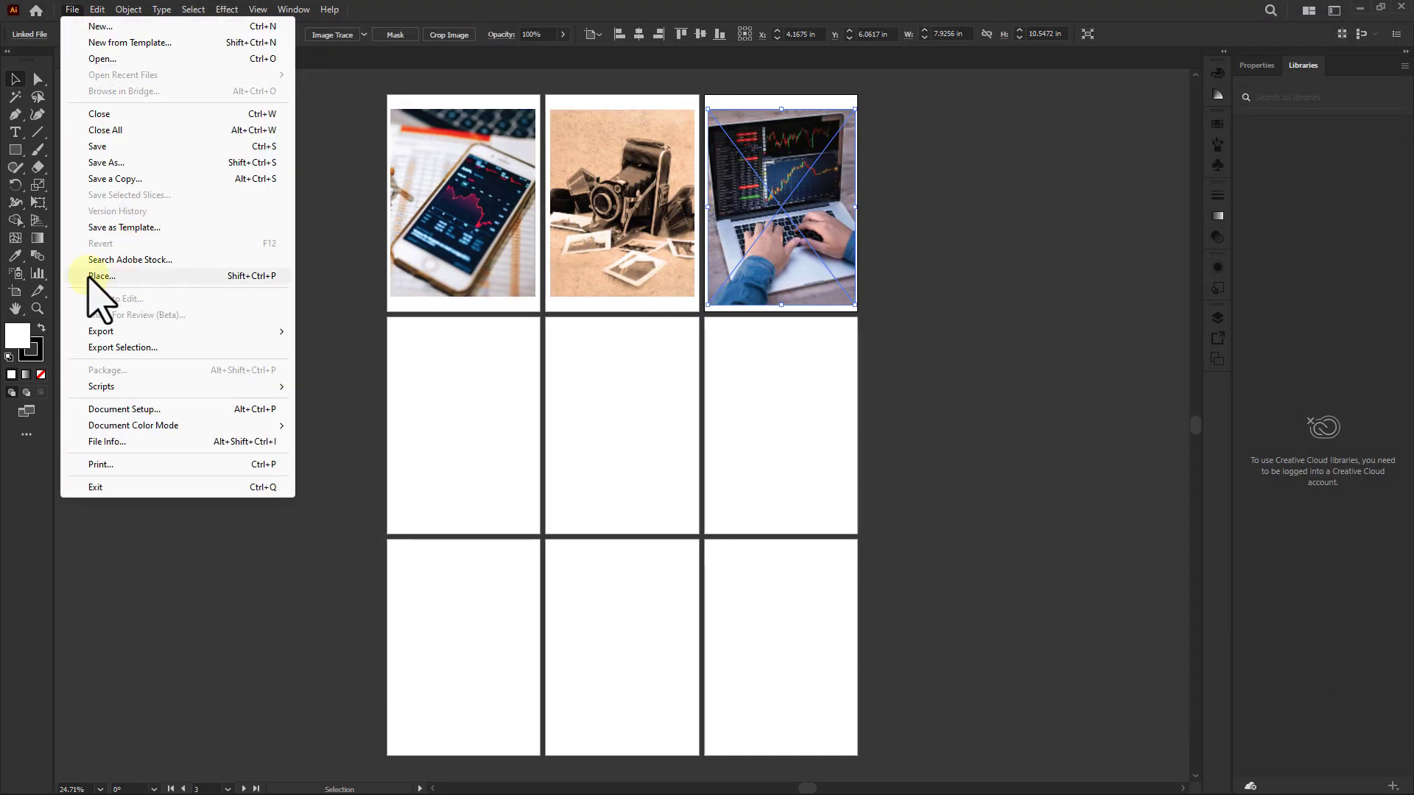
pyautogui.click(111, 275)
pyautogui.press('Return')
pyautogui.moveTo(388, 329); pyautogui.dragTo(537, 520)
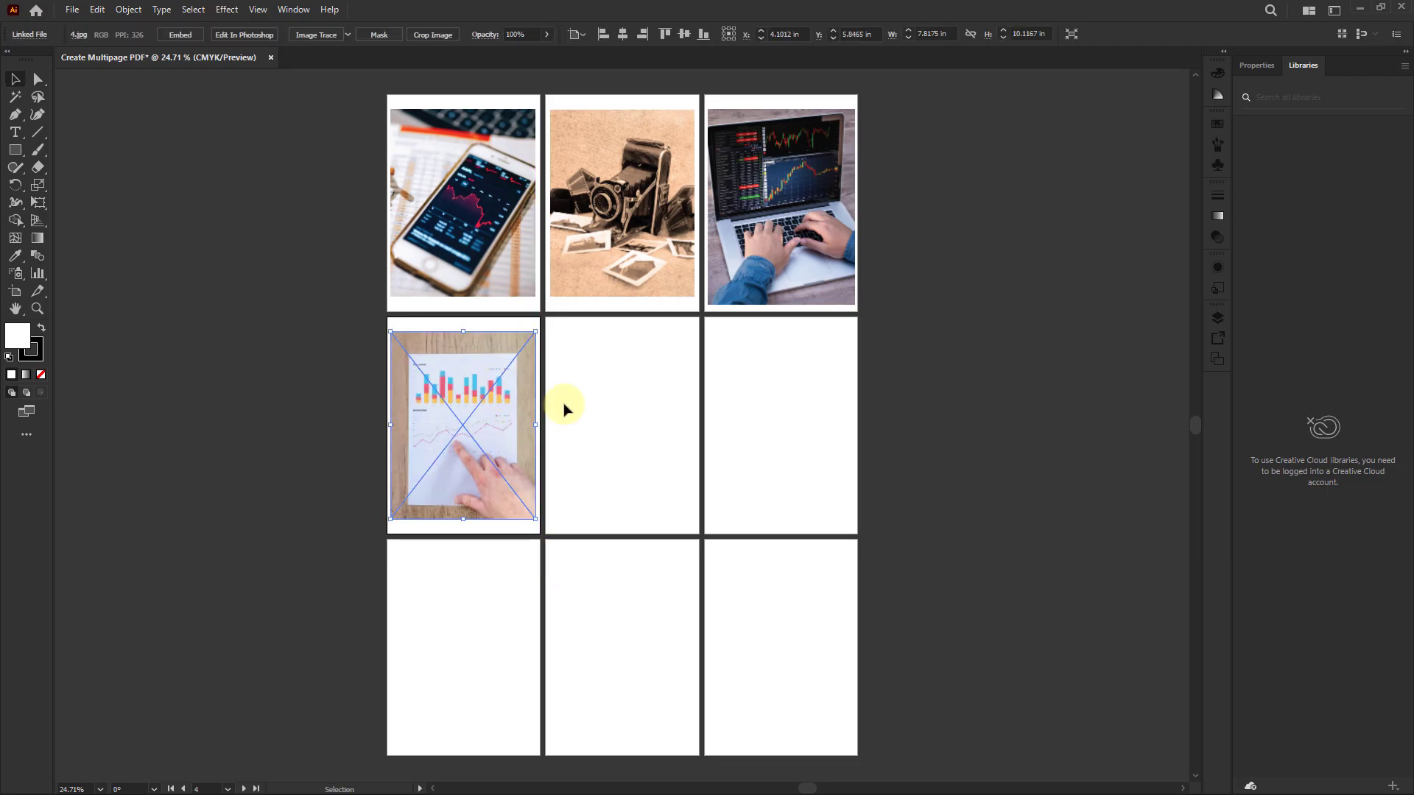
# Place the next laptop photo across artboard 5
pyautogui.click(72, 10)
pyautogui.click(111, 274)
pyautogui.press('Return')
pyautogui.moveTo(549, 330); pyautogui.dragTo(695, 518)
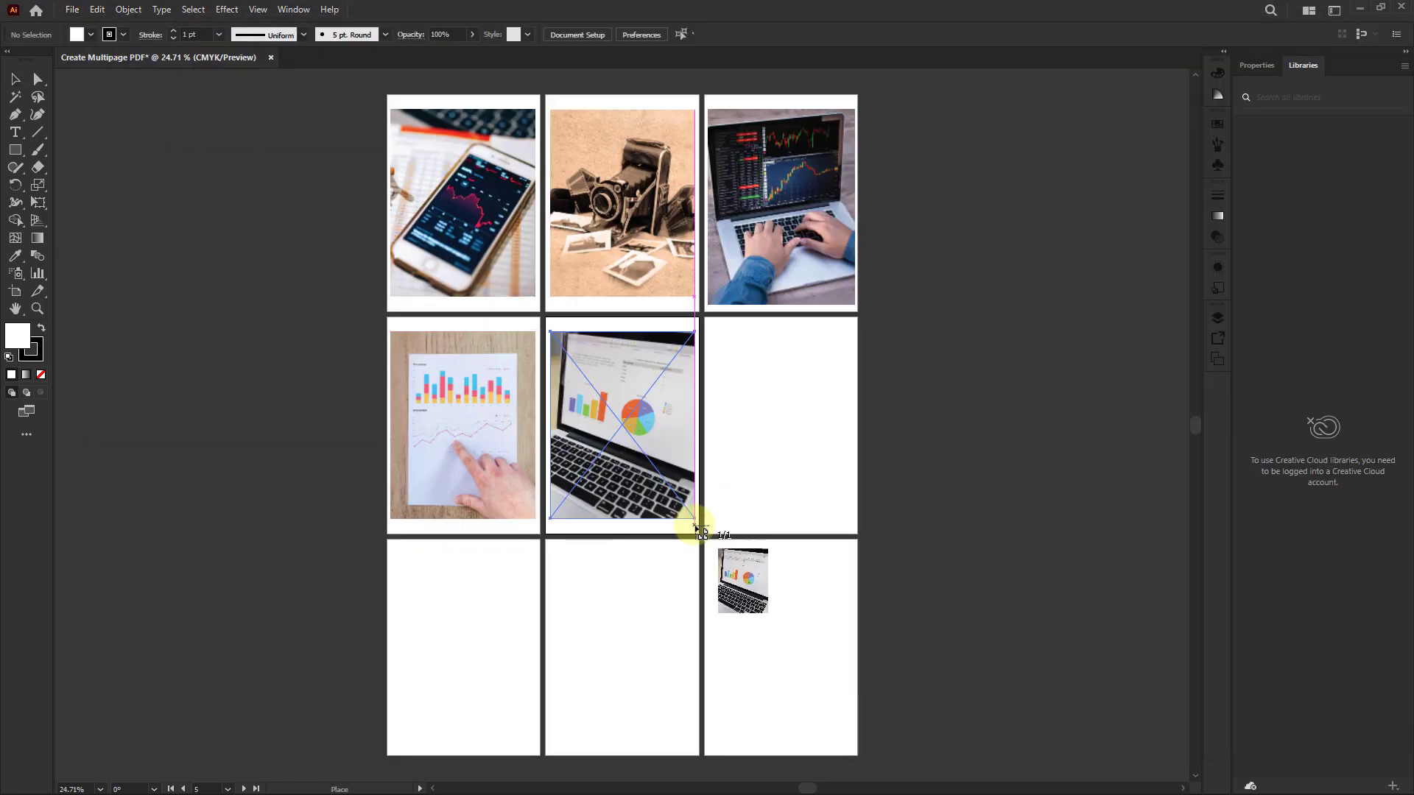
# Place the sixth photo across artboard 6
pyautogui.click(72, 9)
pyautogui.click(110, 275)
pyautogui.click(1362, 689)
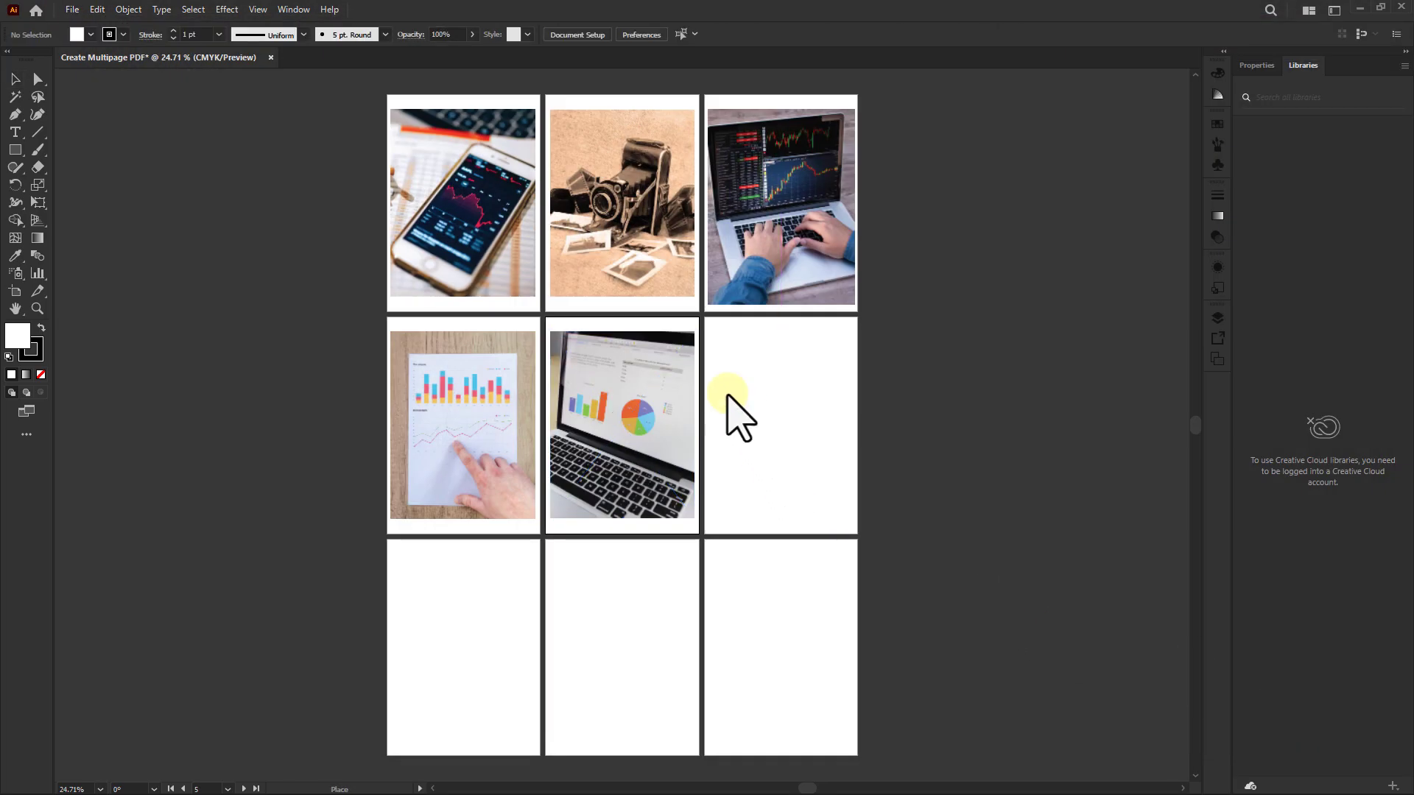
pyautogui.click(71, 9)
pyautogui.click(111, 275)
pyautogui.click(1128, 221)
pyautogui.press('Return')
pyautogui.moveTo(707, 331); pyautogui.dragTo(856, 520)
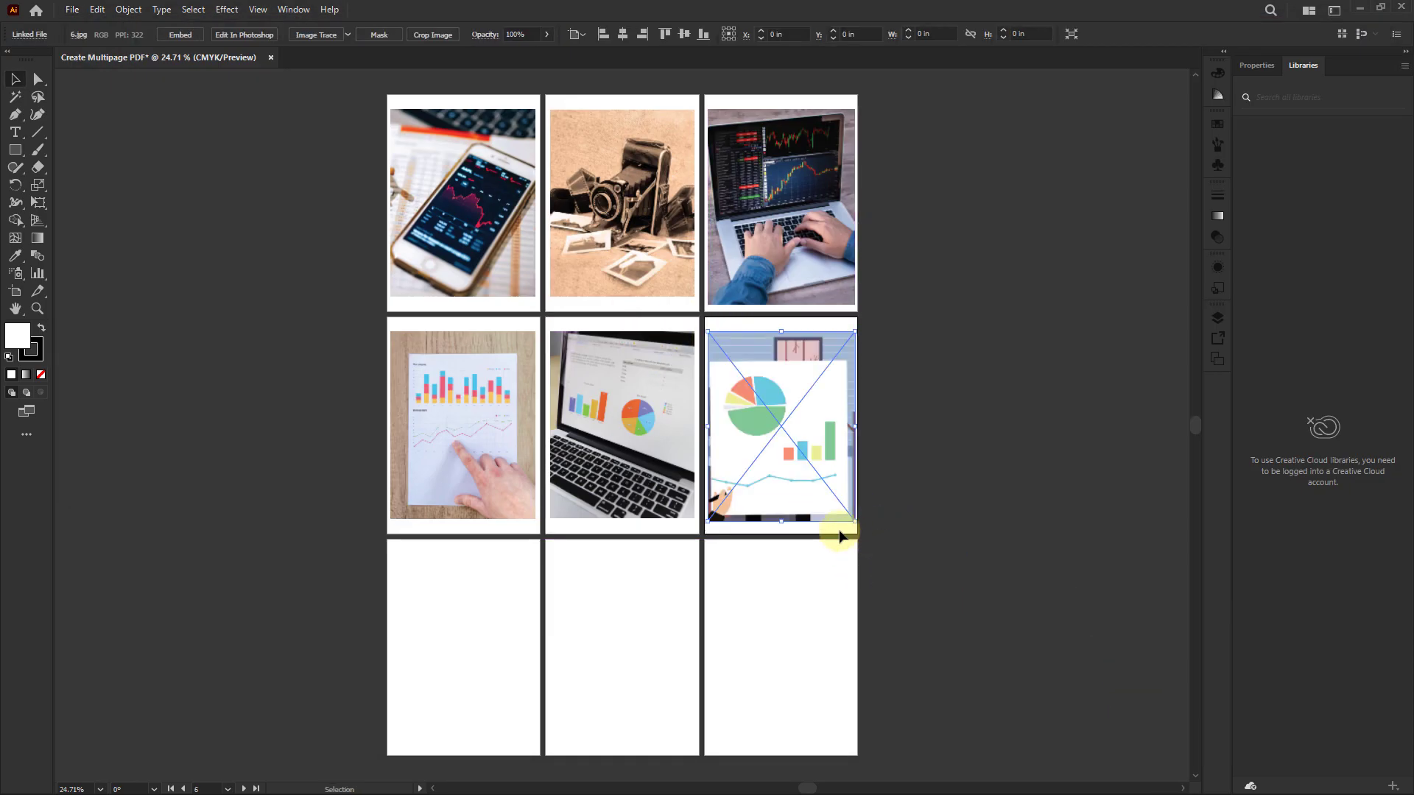
# Place the seventh and eighth photos across artboards 7 and 8
pyautogui.click(71, 9)
pyautogui.click(107, 275)
pyautogui.click(1320, 215)
pyautogui.press('Return')
pyautogui.moveTo(390, 553); pyautogui.dragTo(539, 741)
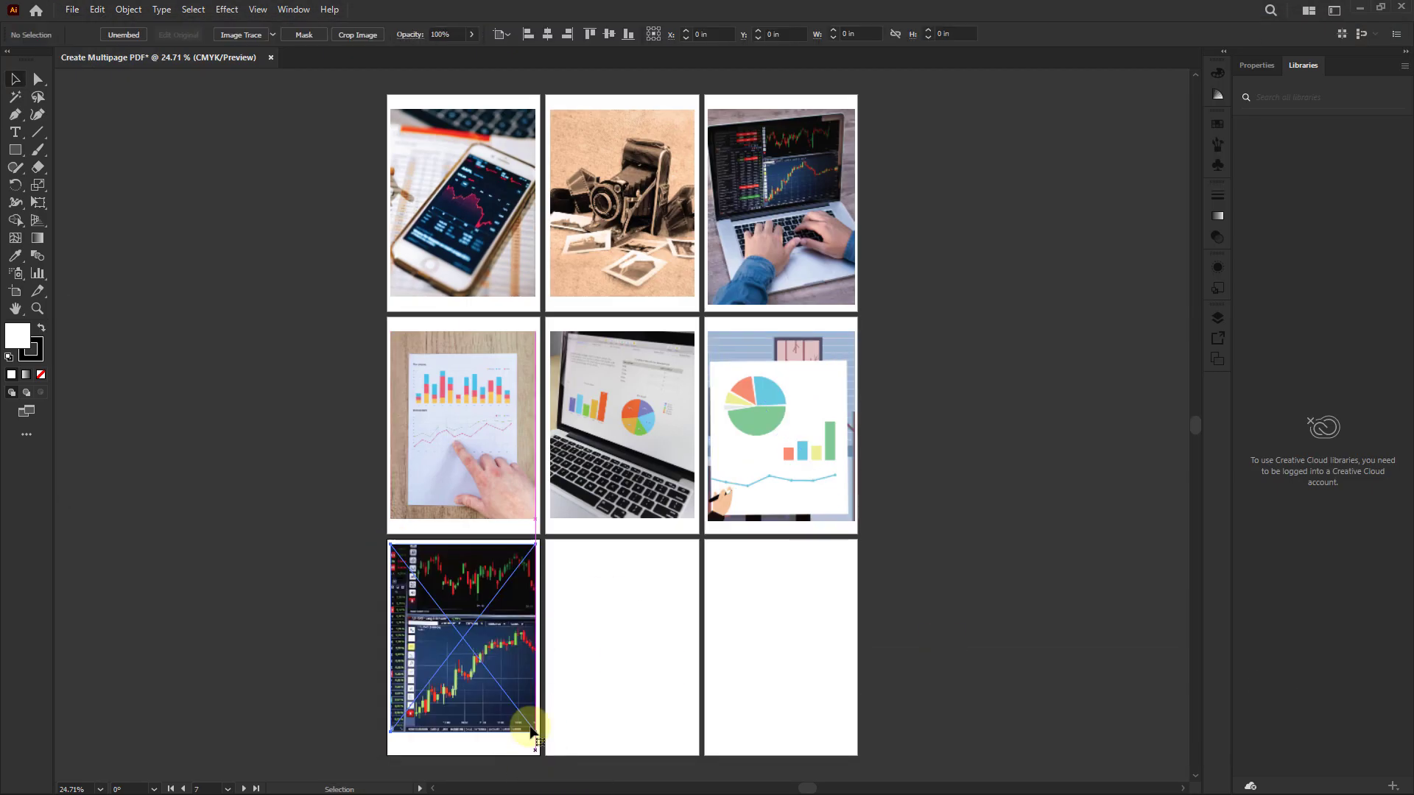
pyautogui.click(71, 9)
pyautogui.click(111, 275)
pyautogui.click(262, 372)
pyautogui.press('Return')
pyautogui.moveTo(549, 556); pyautogui.dragTo(694, 738)
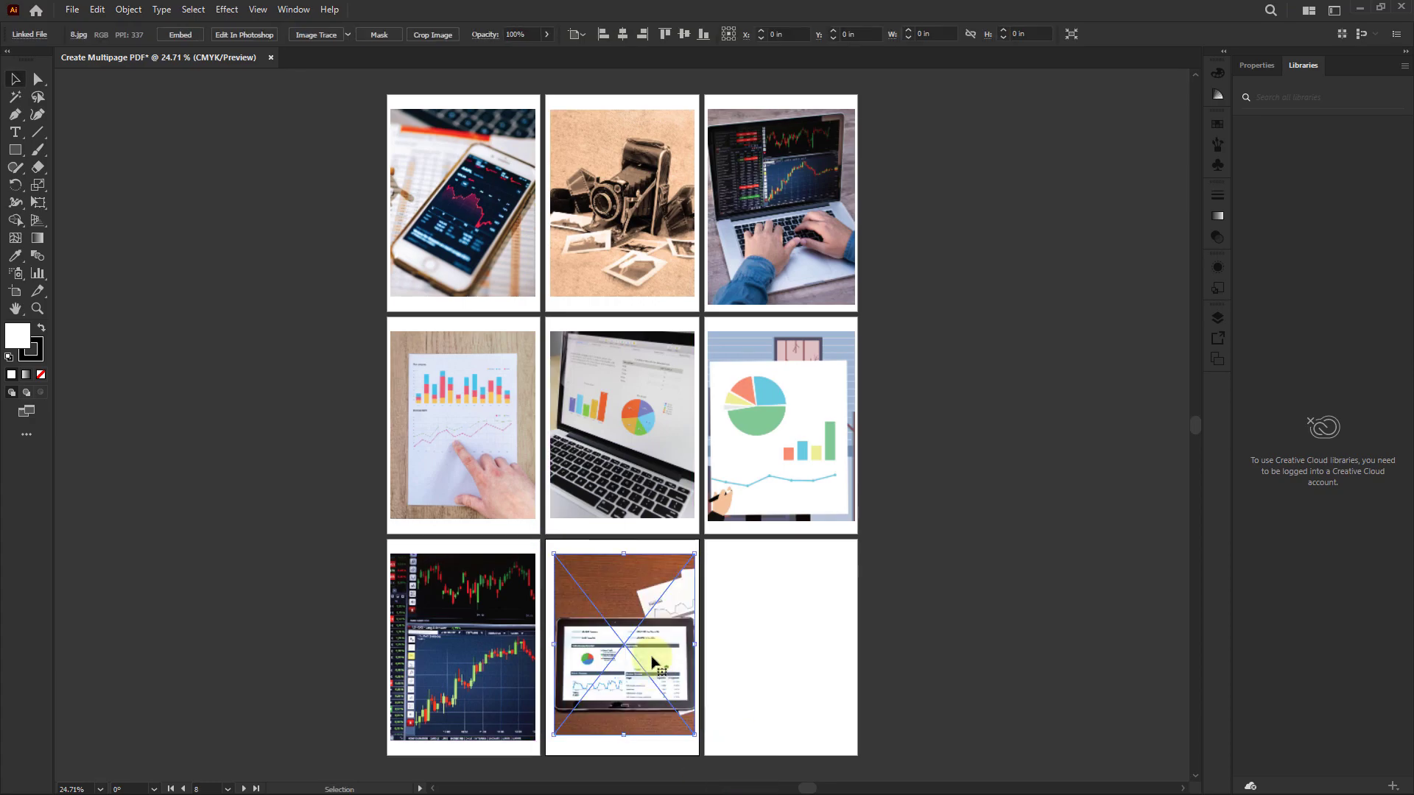
# Place the ninth photo across artboard 9 and settle its position
pyautogui.click(71, 9)
pyautogui.click(111, 275)
pyautogui.click(409, 348)
pyautogui.press('Return')
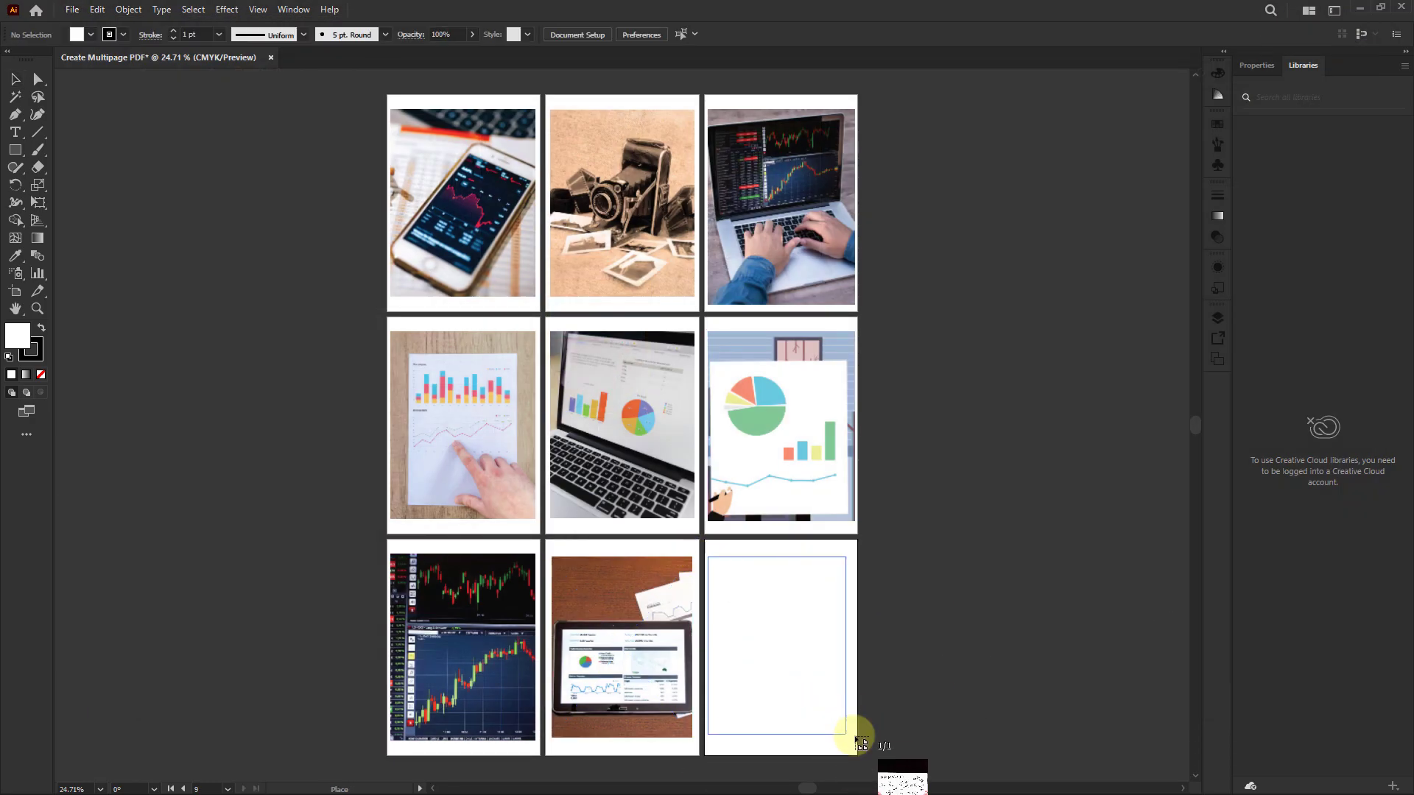
pyautogui.moveTo(710, 556); pyautogui.dragTo(852, 739)
pyautogui.moveTo(817, 668); pyautogui.dragTo(819, 668)
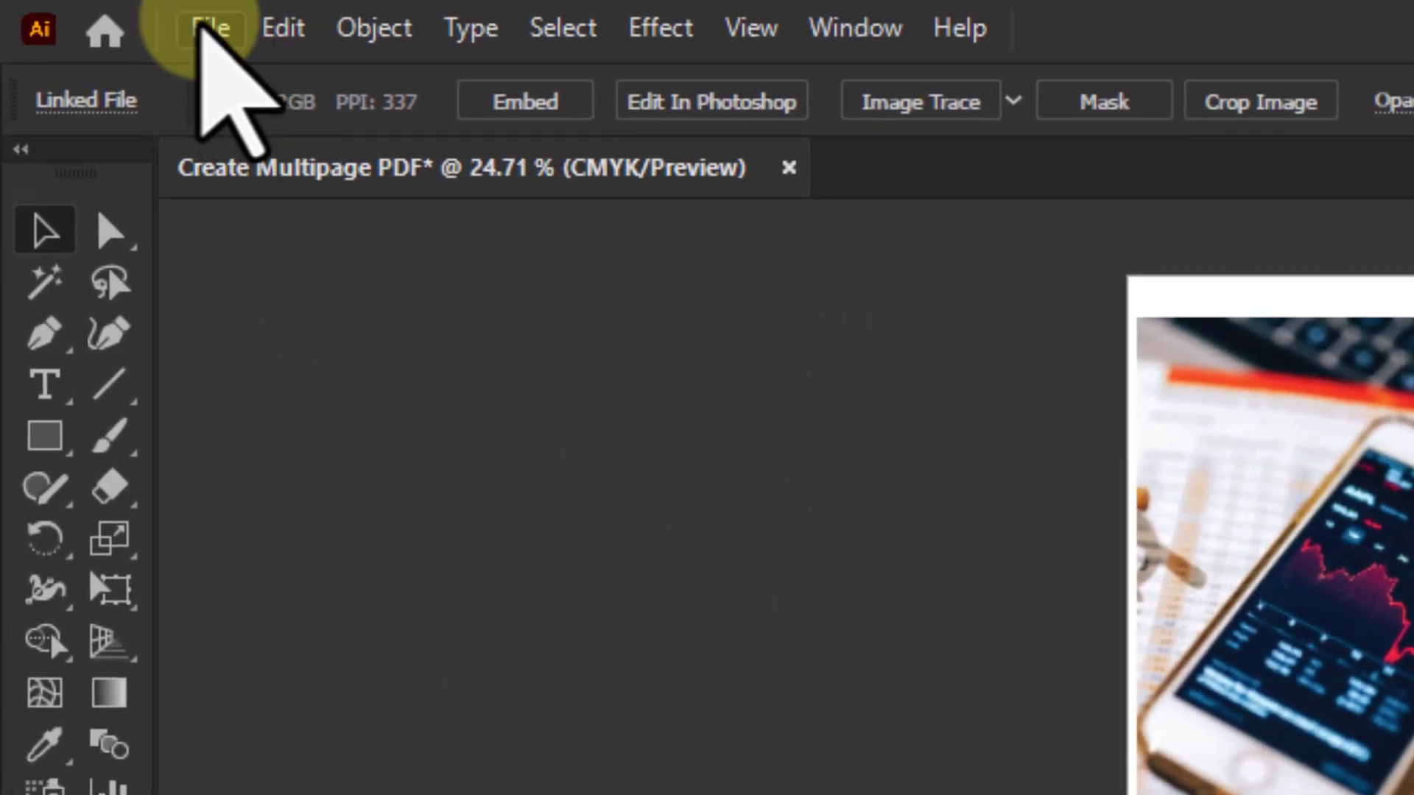
# Save the document as Adobe PDF (*.PDF), named Create Multipage PDF, with all artboards
pyautogui.click(210, 30)
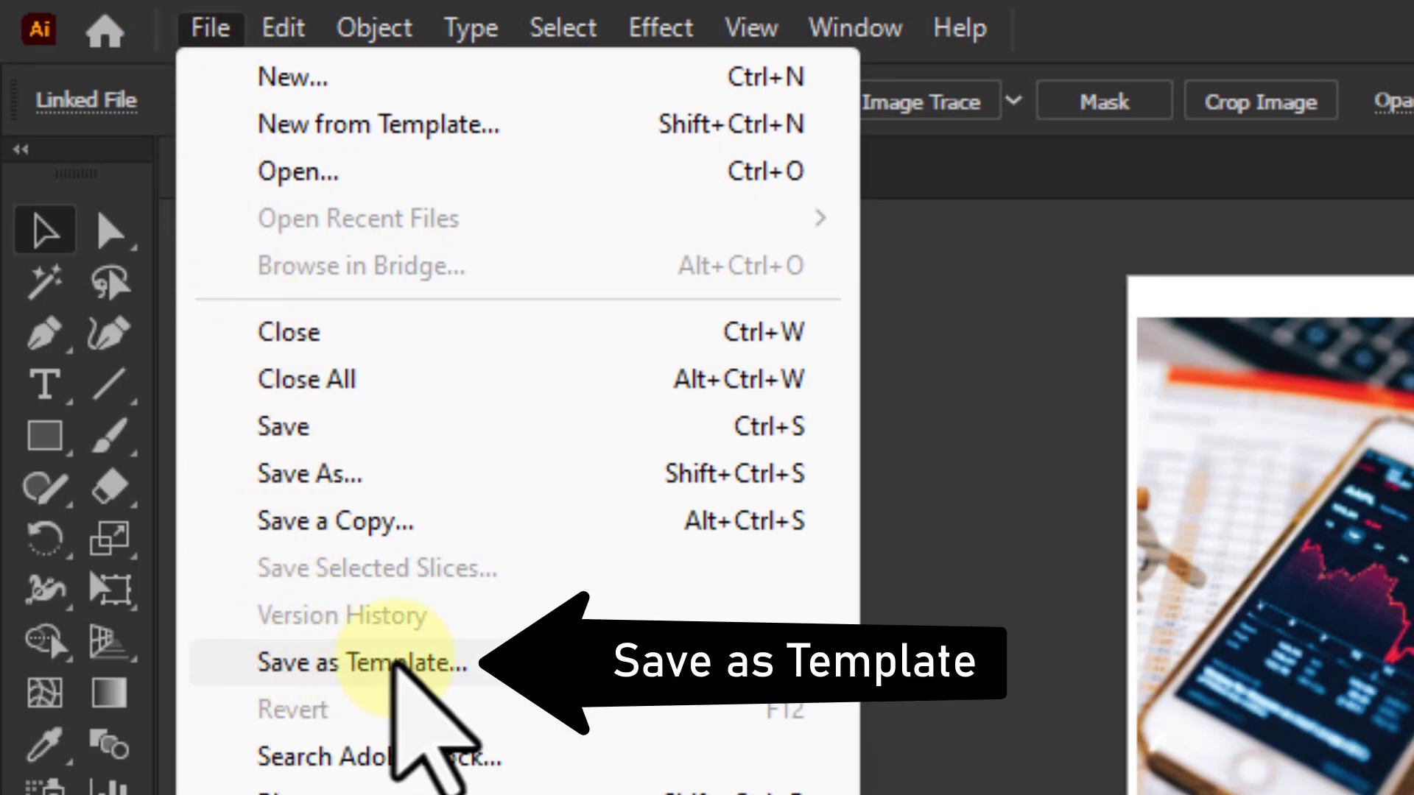
pyautogui.click(385, 661)
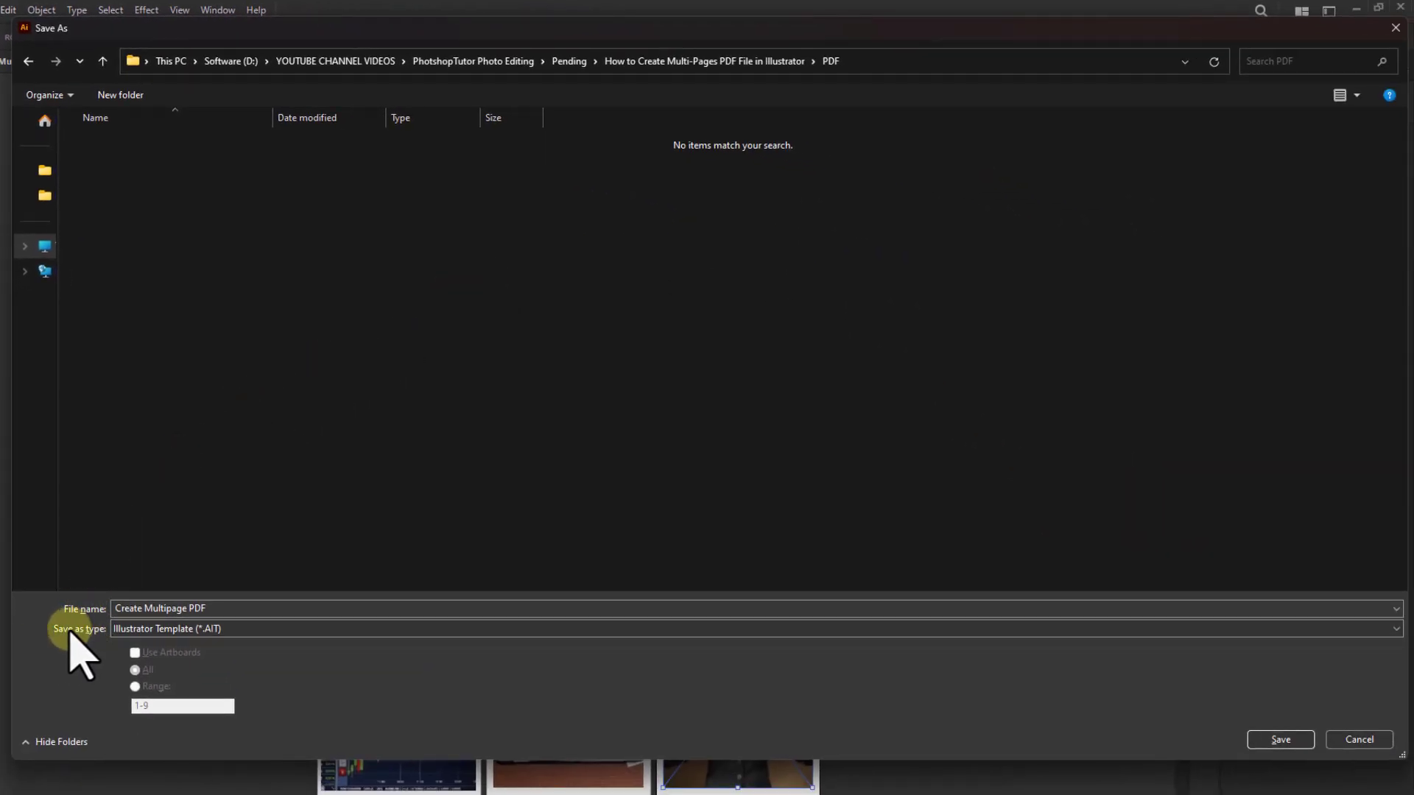
pyautogui.click(210, 631)
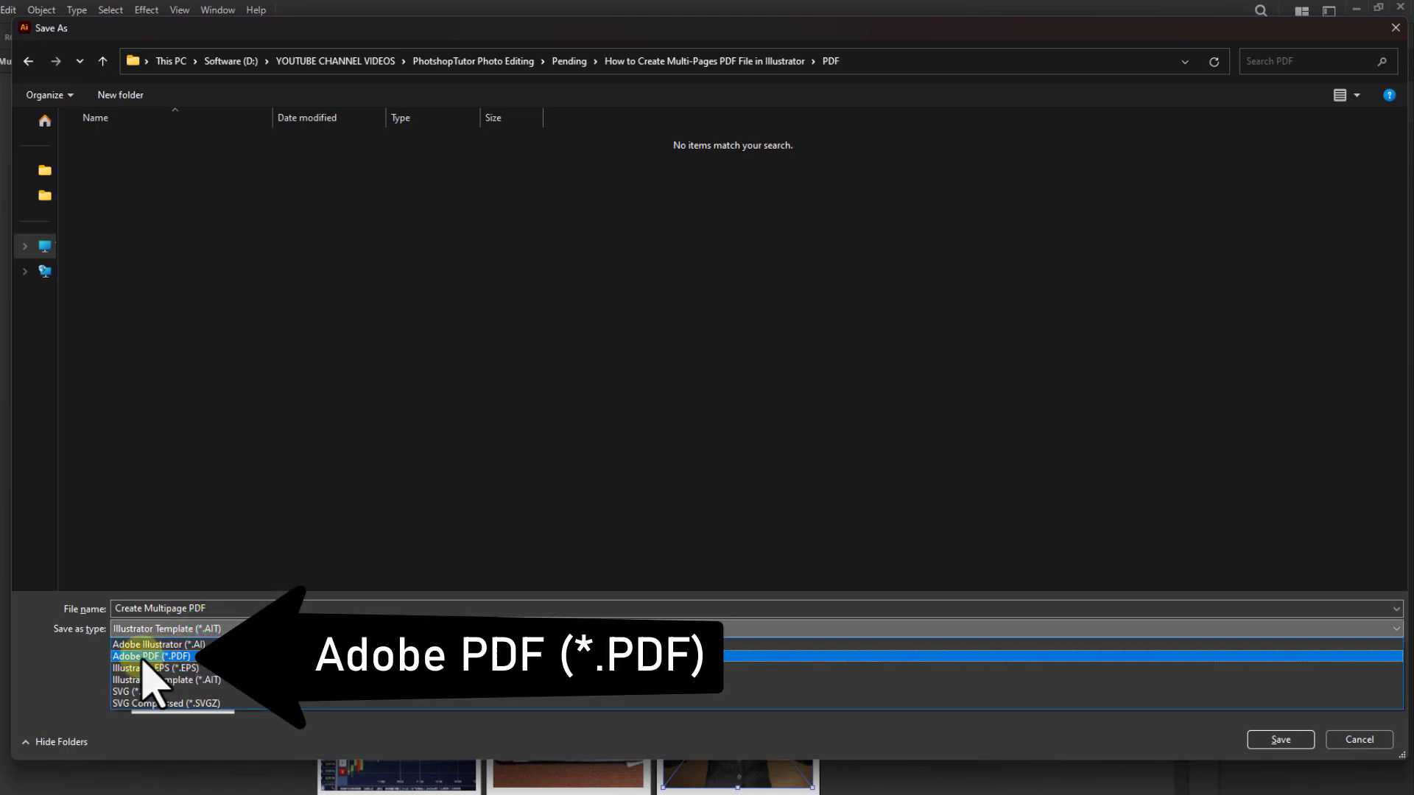
pyautogui.click(155, 656)
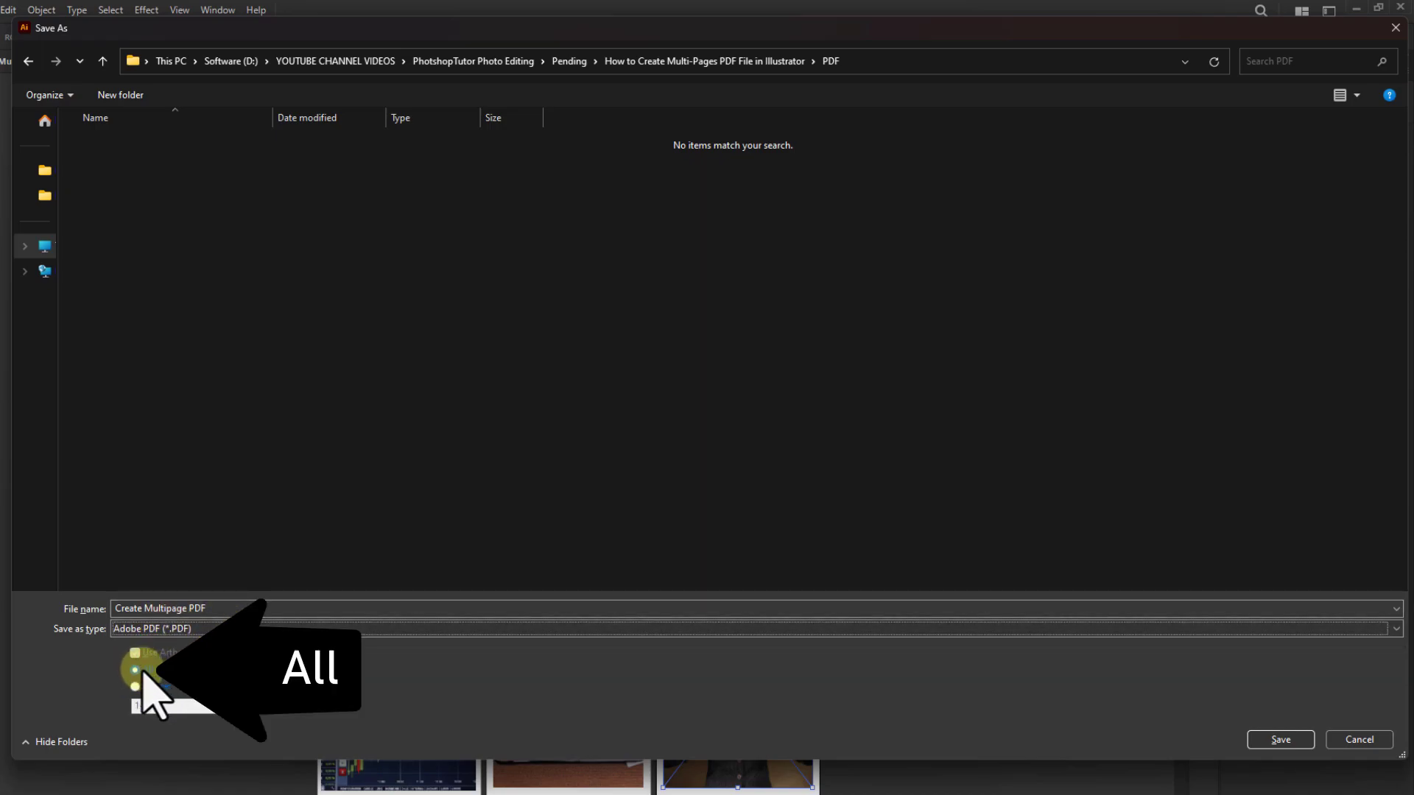
pyautogui.click(148, 674)
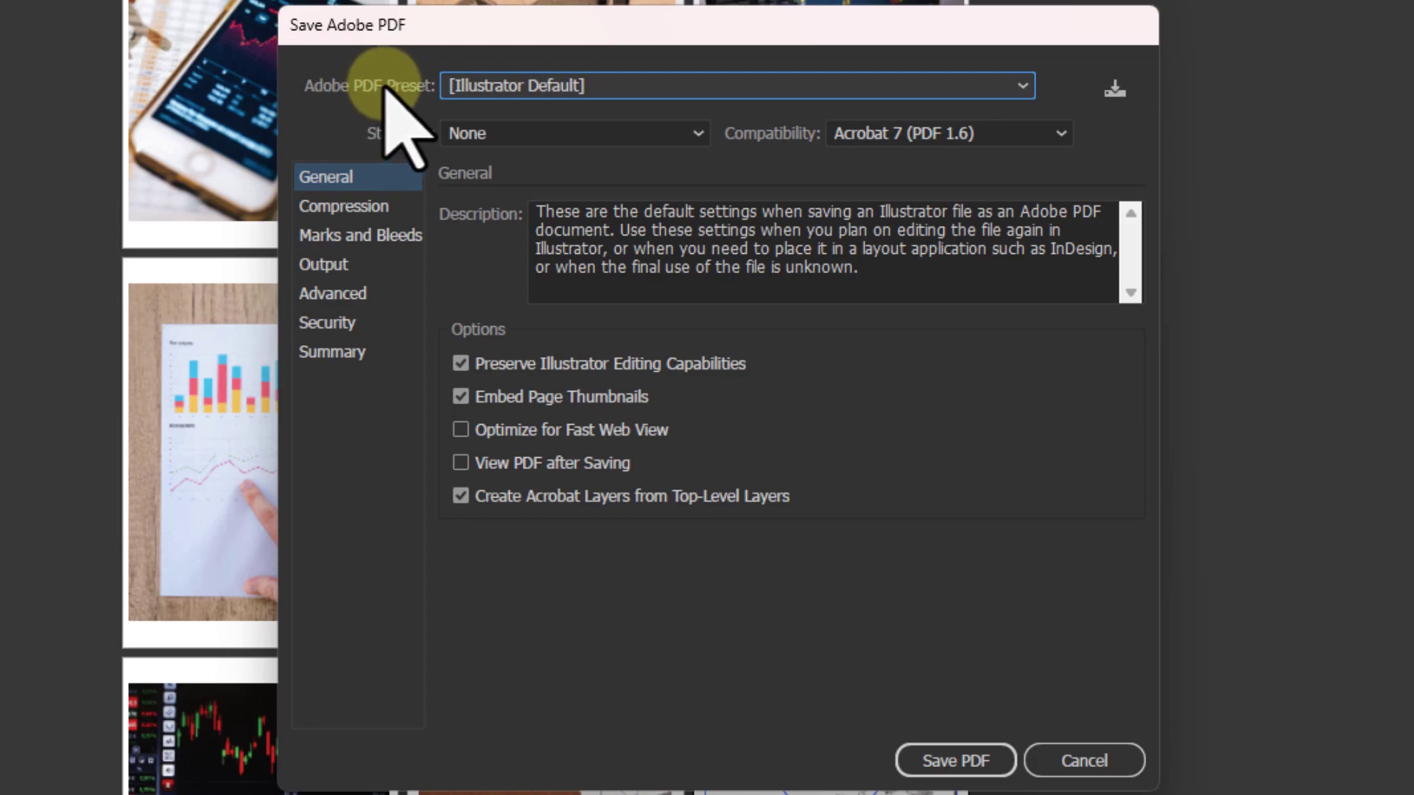
# Choose the [High Quality Print] preset and save the PDF
pyautogui.click(1018, 84)
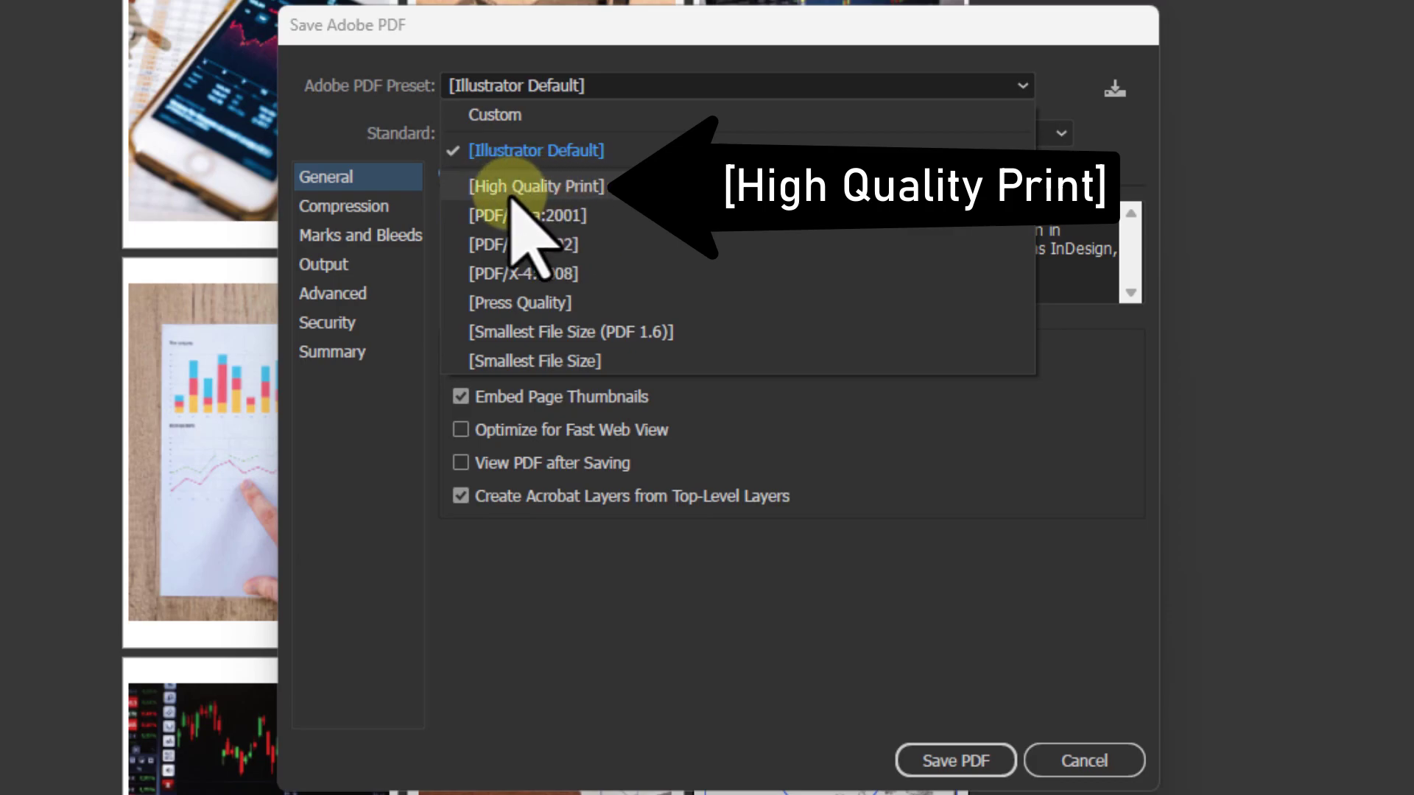
pyautogui.click(541, 188)
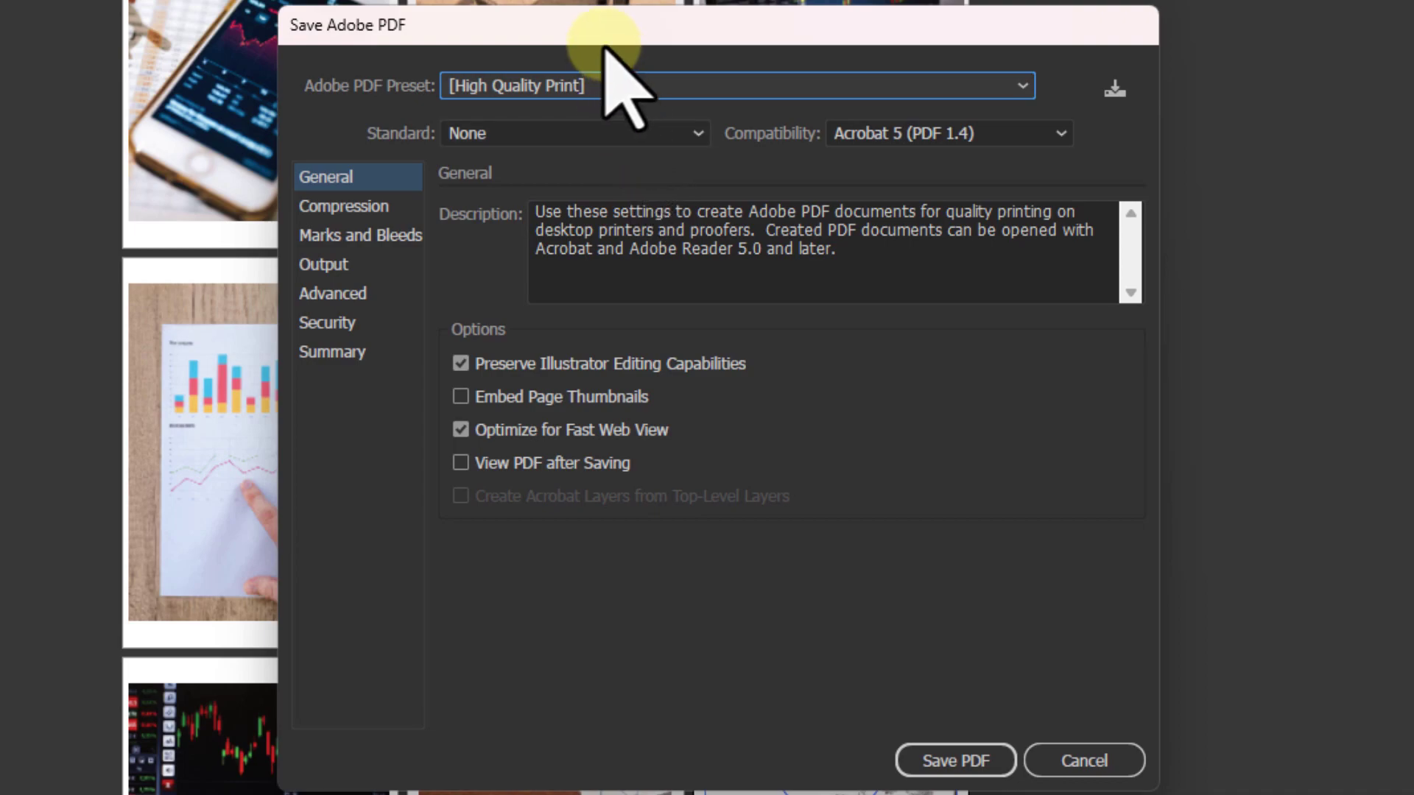
pyautogui.click(957, 761)
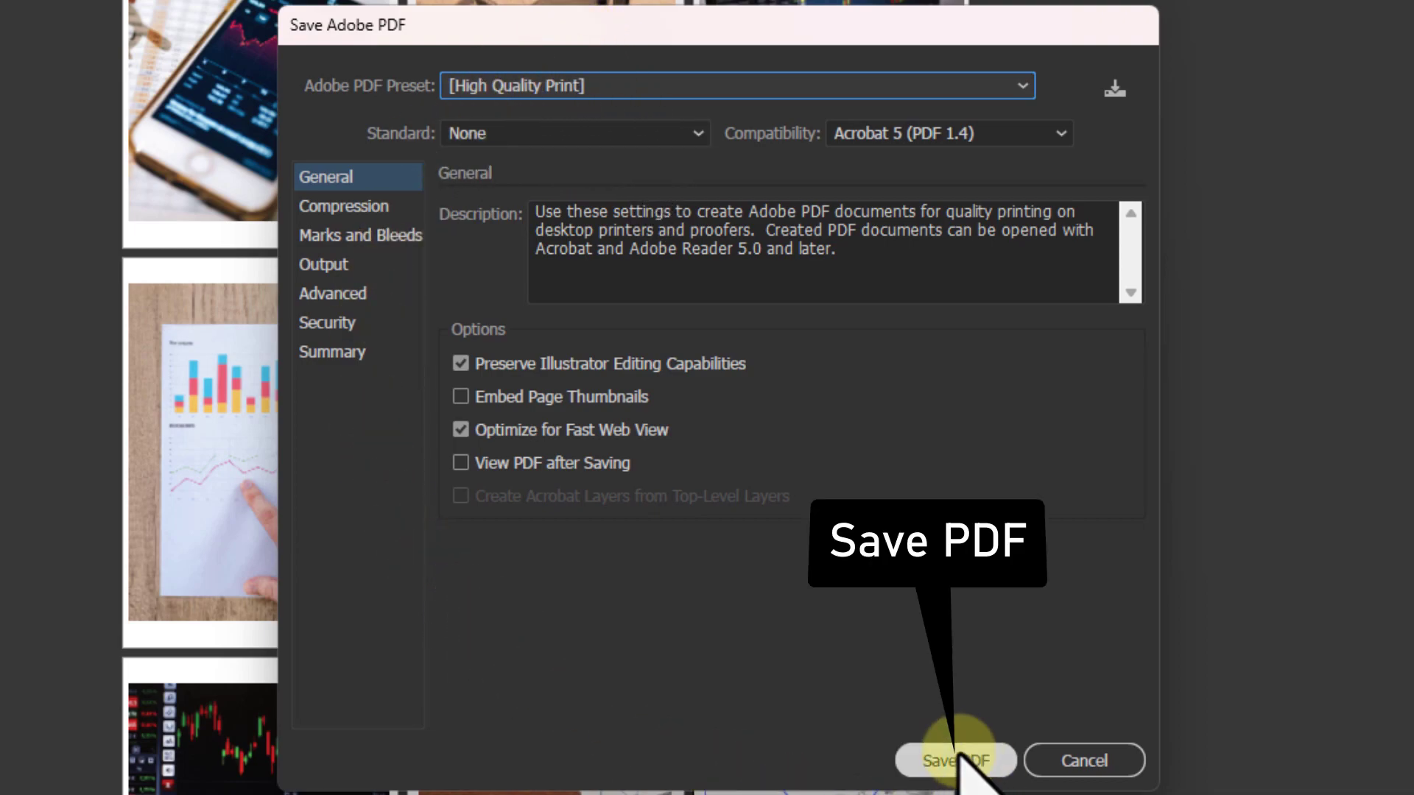
pyautogui.click(942, 764)
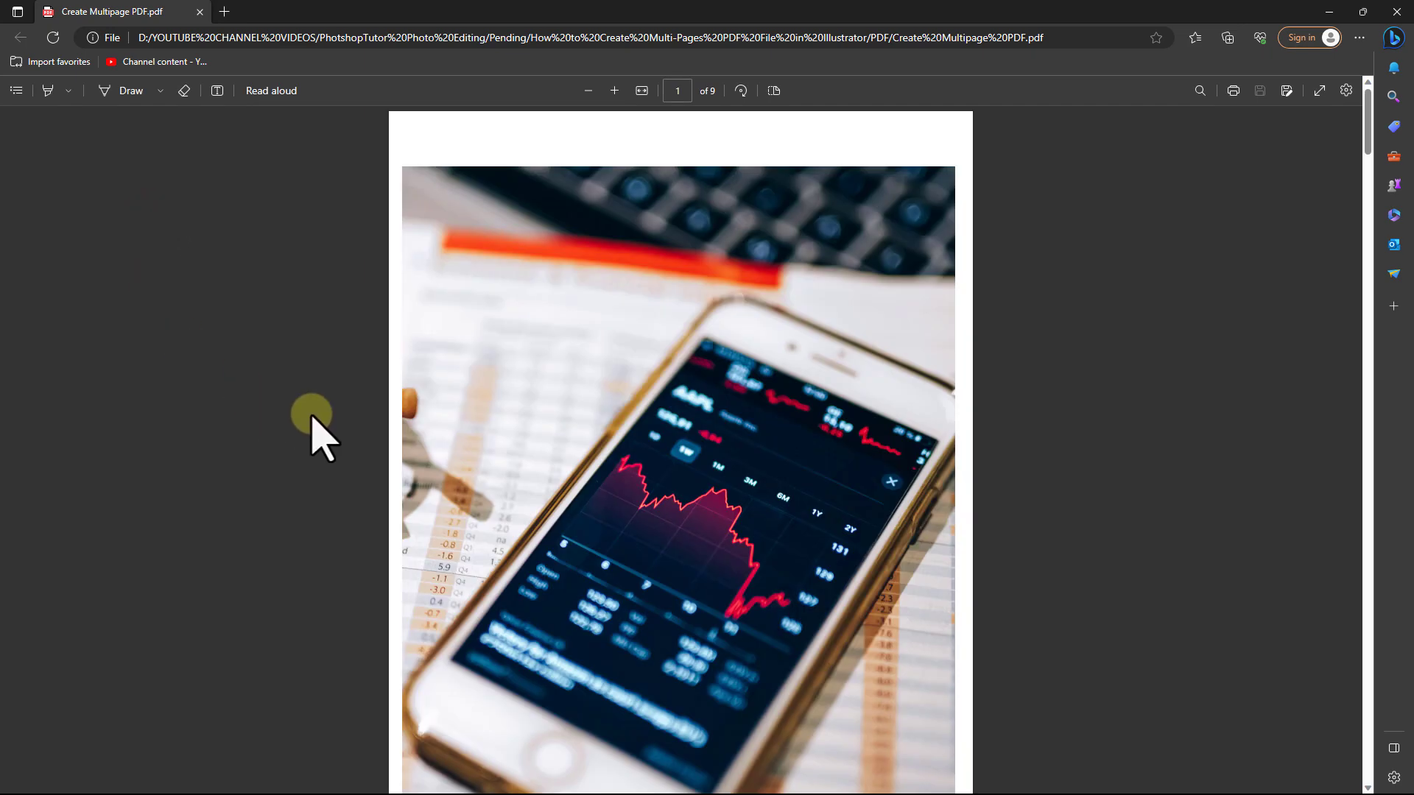
pyautogui.scroll(-5, 571, 352)
pyautogui.scroll(-4, 630, 347)
pyautogui.scroll(-1, 631, 347)
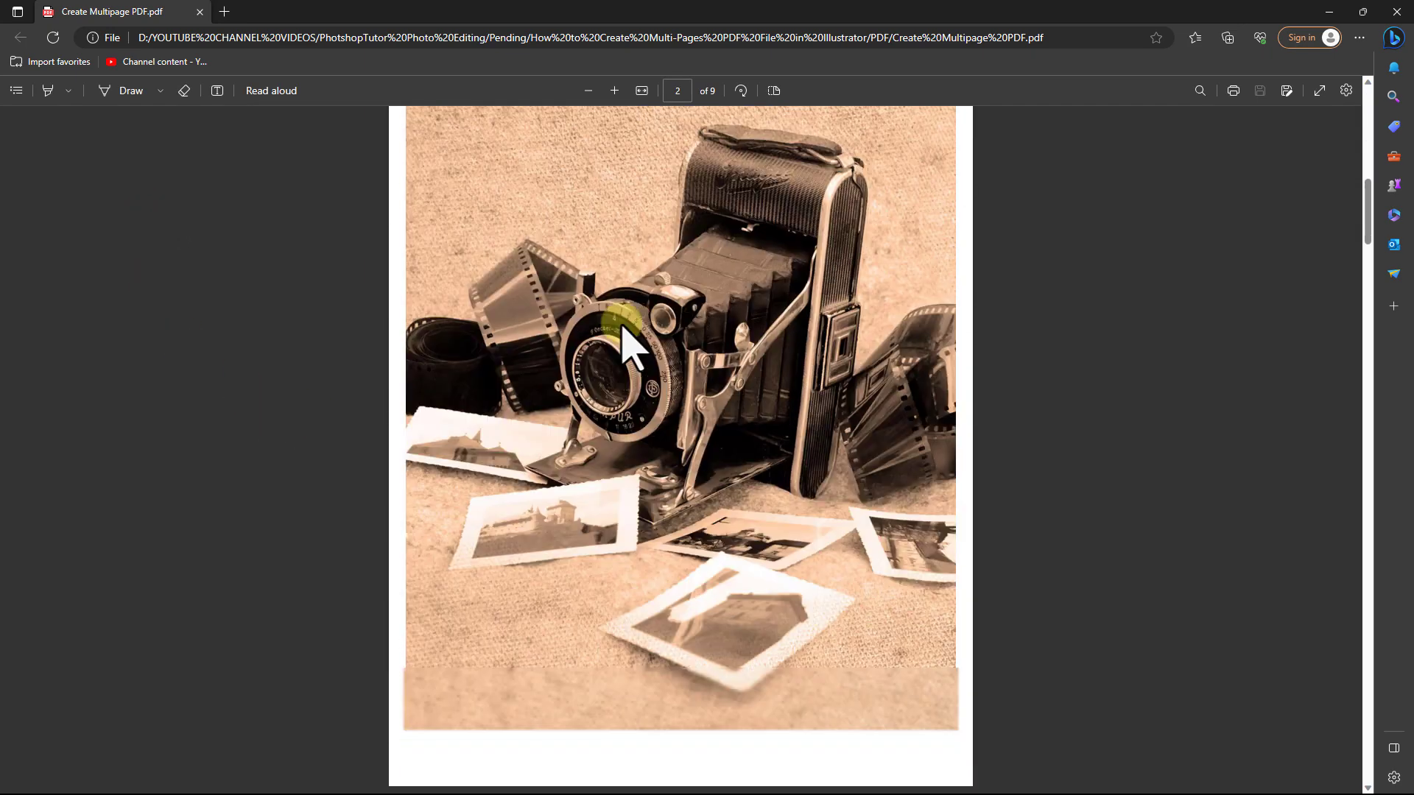
pyautogui.scroll(-5, 622, 345)
pyautogui.scroll(-5, 622, 346)
pyautogui.scroll(-5, 625, 341)
pyautogui.scroll(-4, 626, 342)
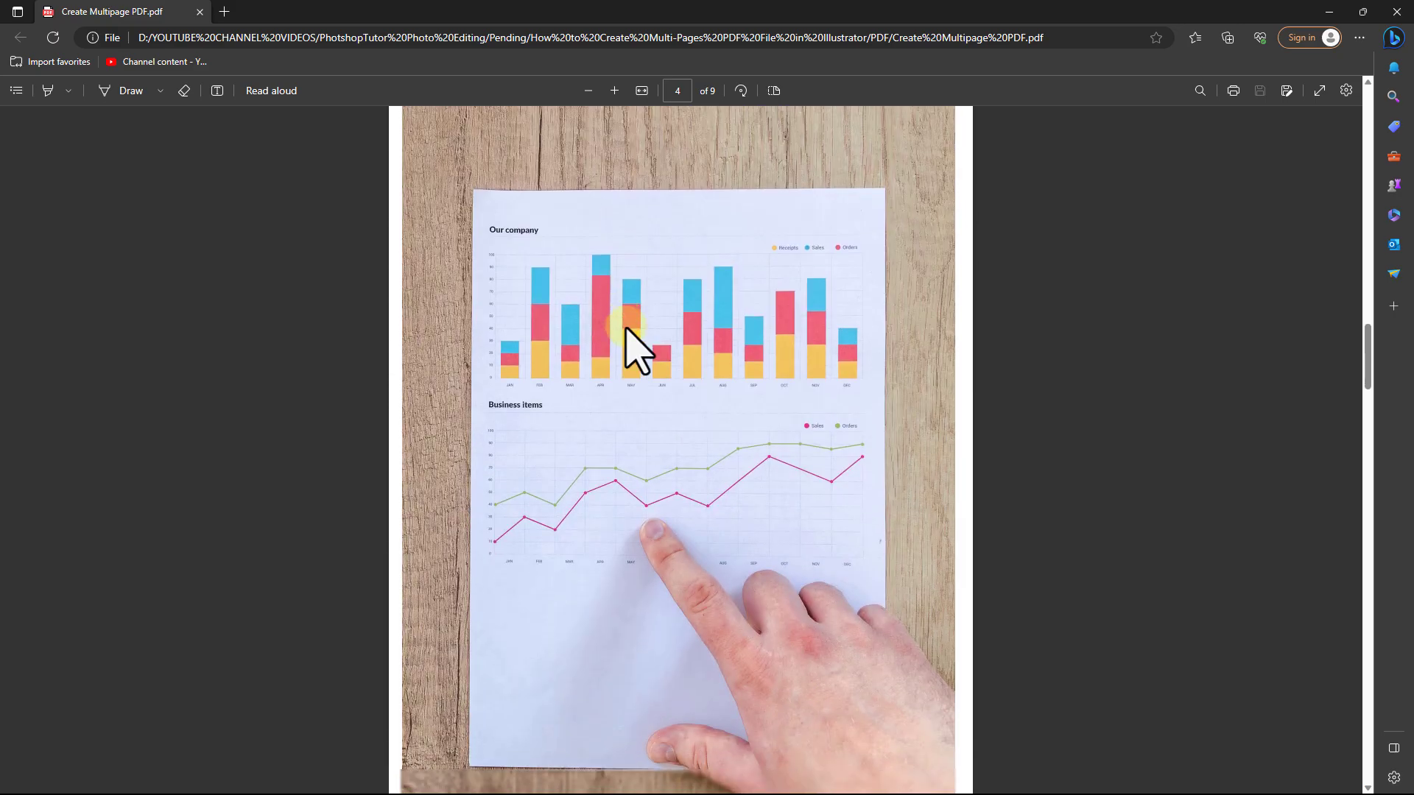